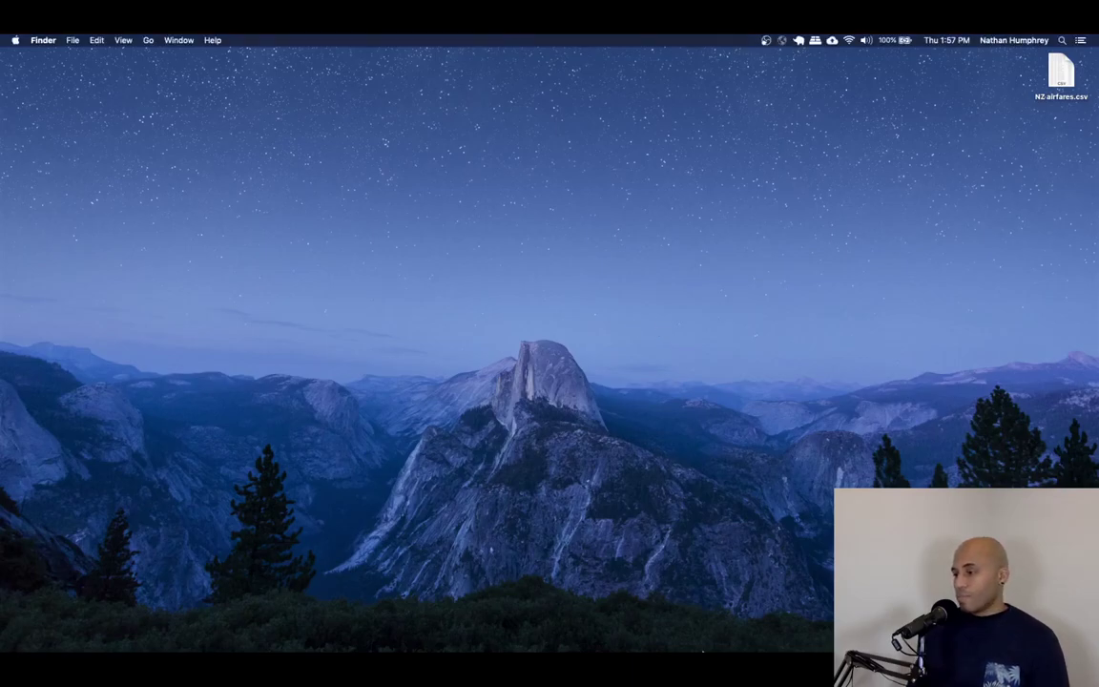
Close the Kaggle airfares dataset page and return to the desktop.
left_click(658, 639)
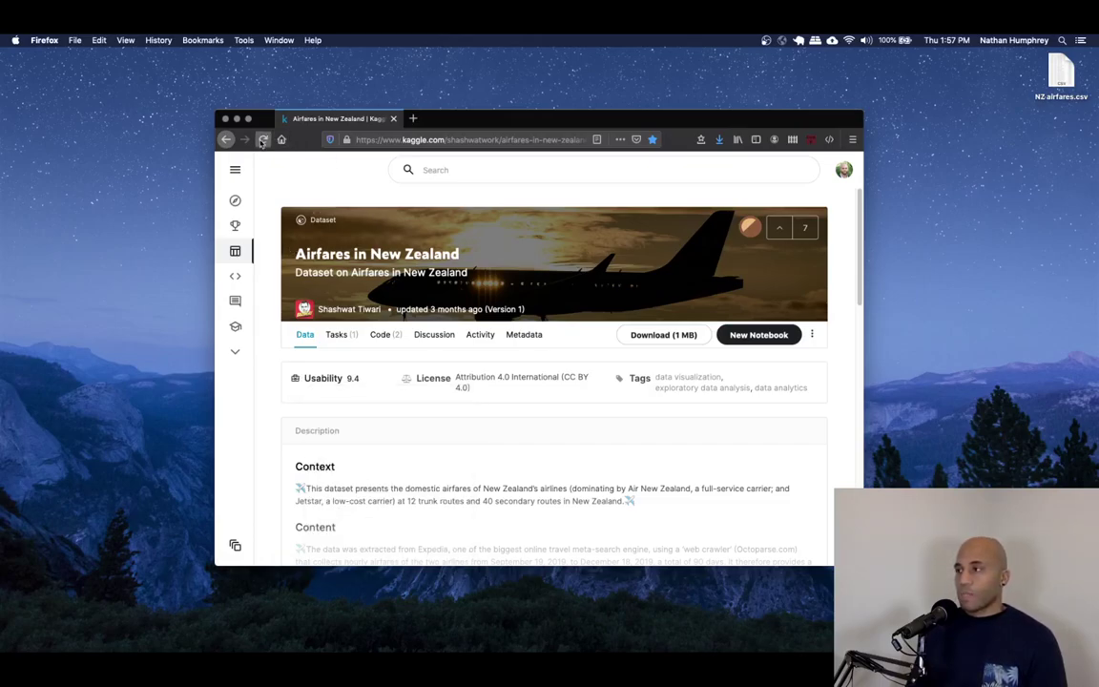
left_click(225, 118)
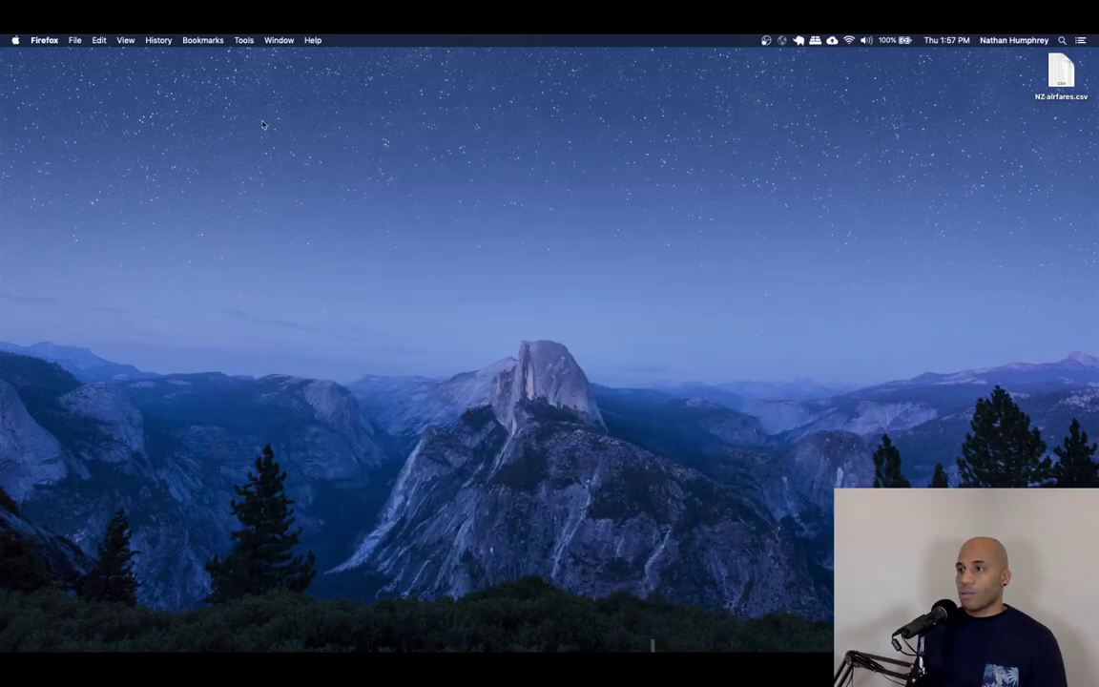
left_click(494, 144)
Launch Orange3 from Spotlight, start a new empty workflow, and show the Data widgets.
key("super+space")
type("or")
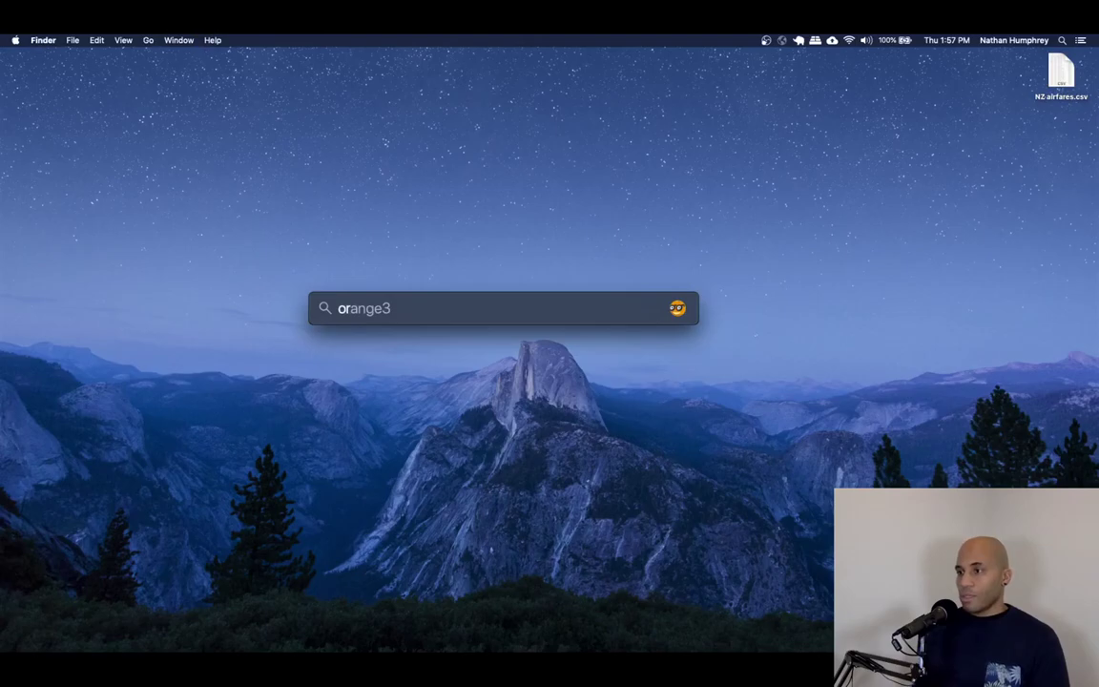
key("Return")
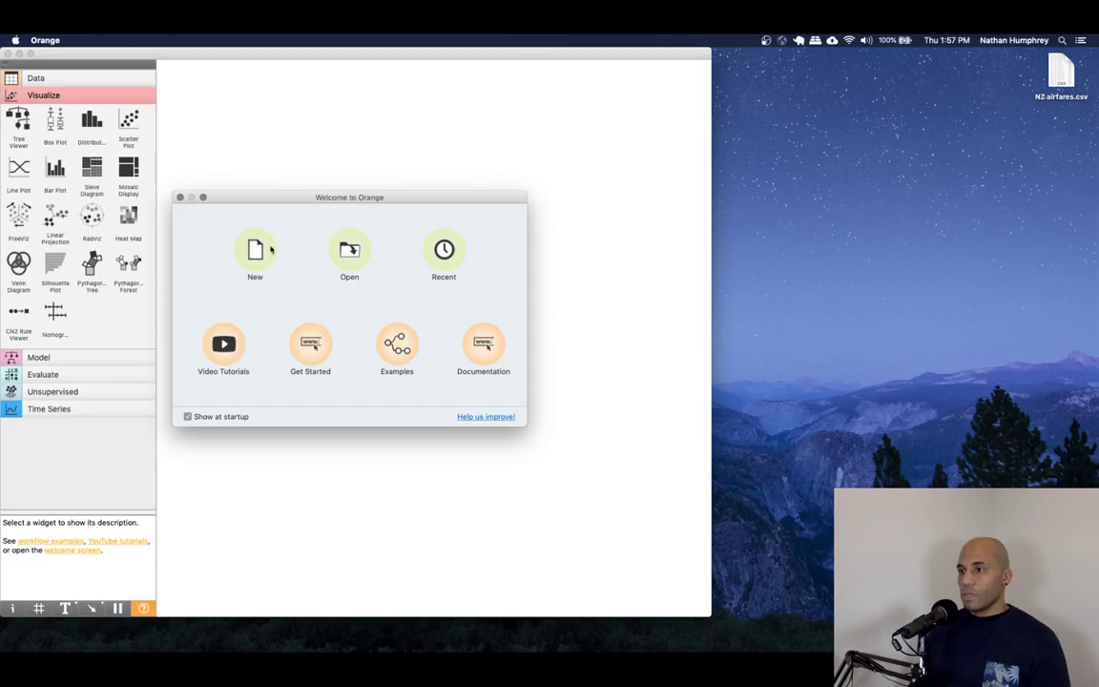
left_click(262, 248)
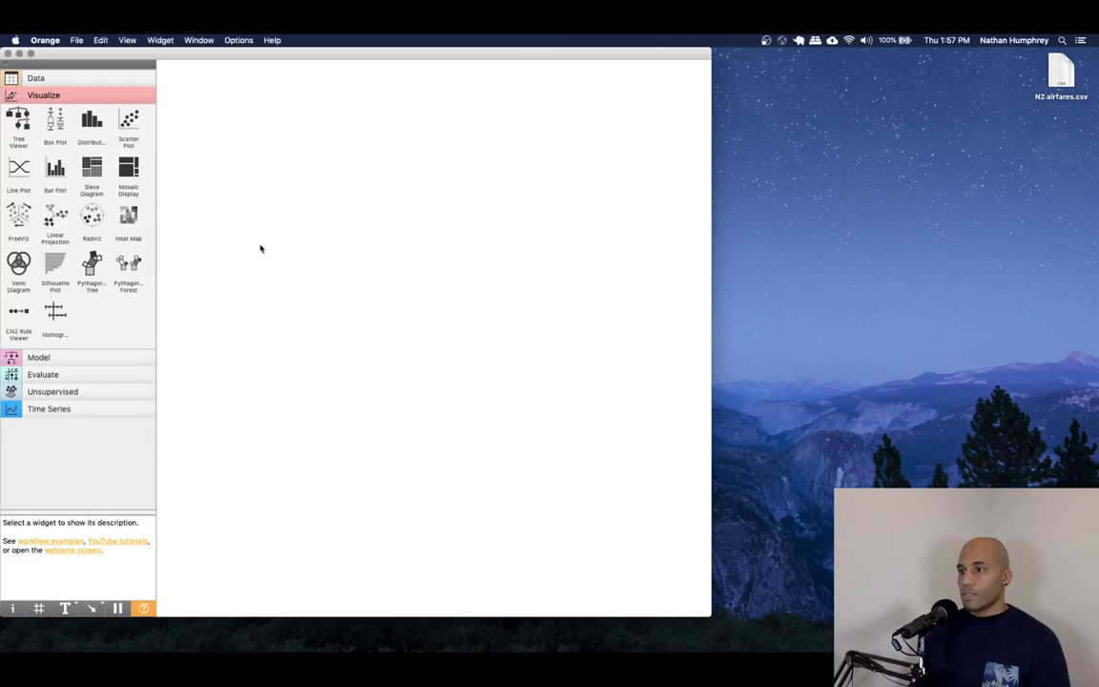
mouse_move(300, 57)
left_mouse_down()
mouse_move(356, 52)
mouse_move(304, 52)
left_mouse_up()
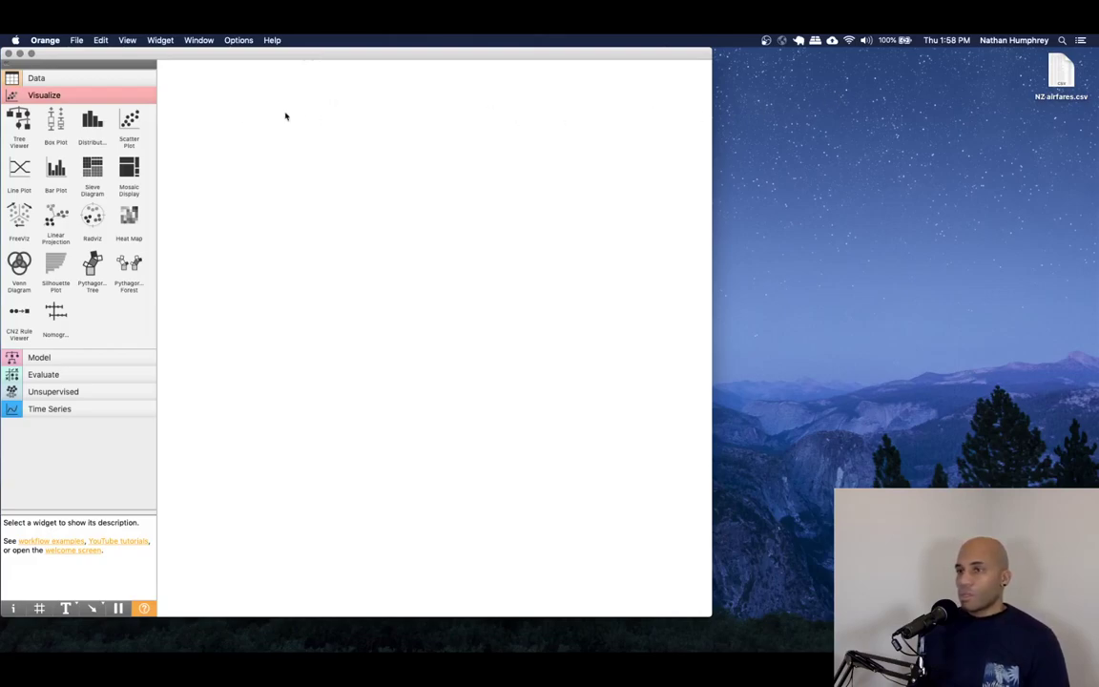
mouse_move(129, 121)
left_click(15, 77)
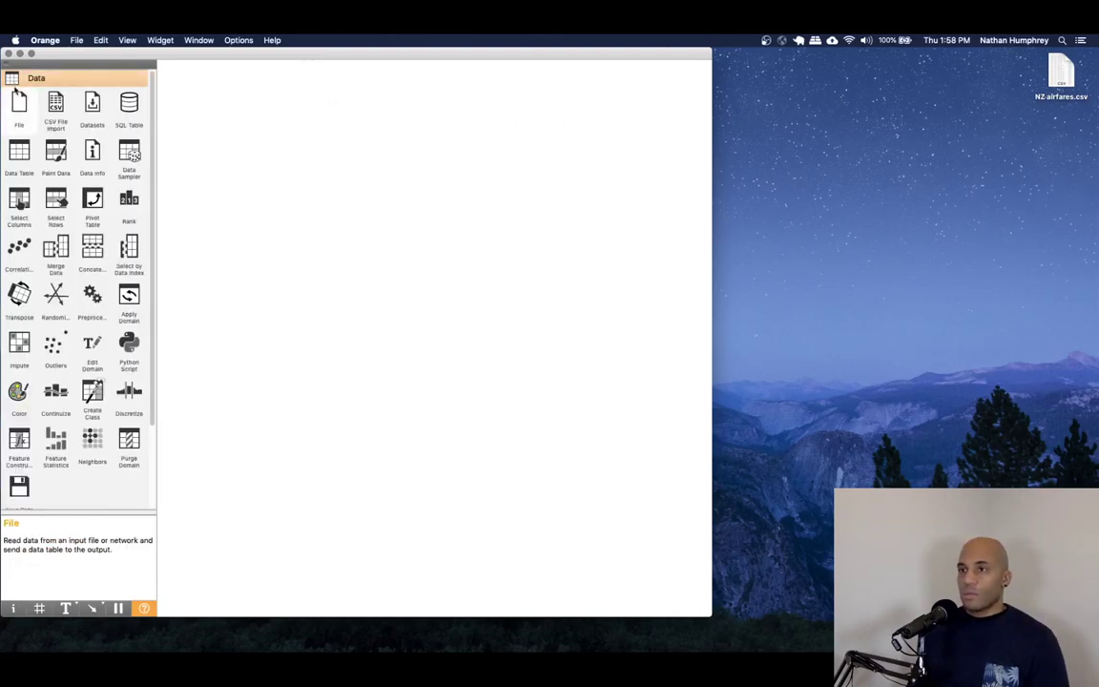
Place a File widget and load NZ airfares.csv from the Desktop into it.
left_click_drag(19, 92, 232, 152)
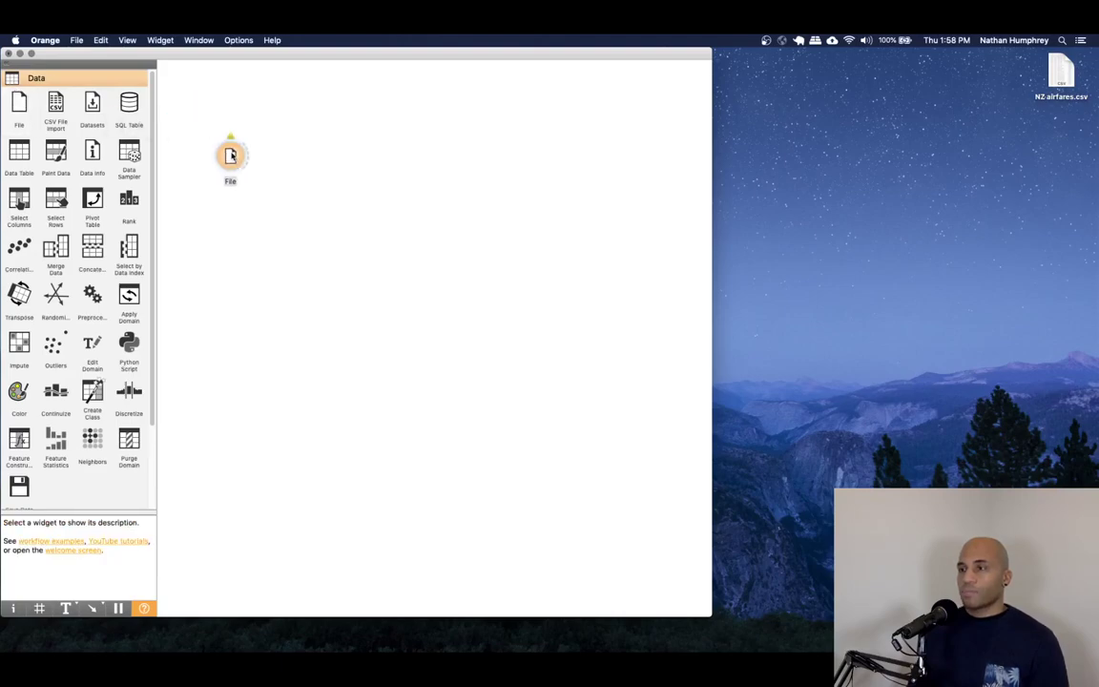
double_click(230, 148)
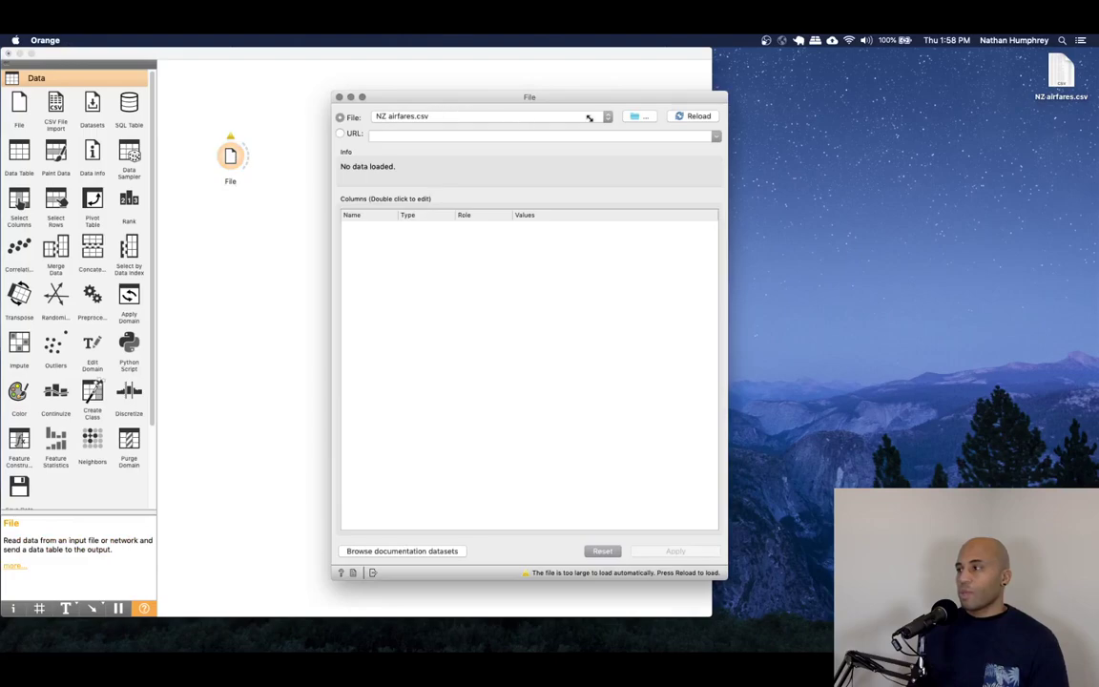
left_click(644, 115)
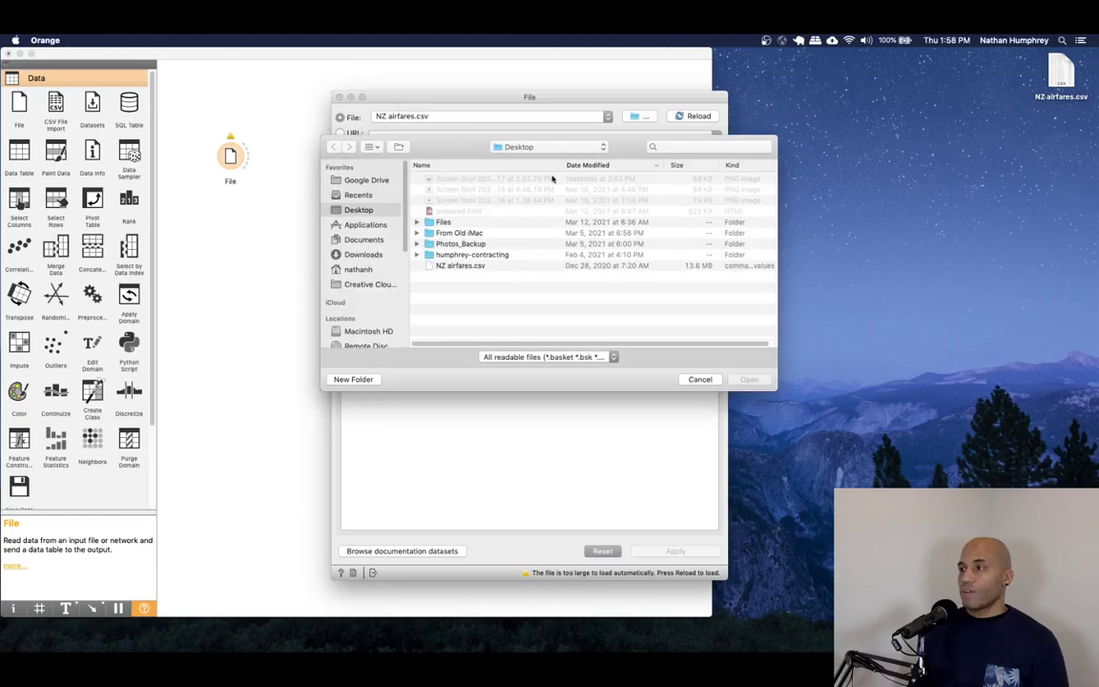
left_click(459, 265)
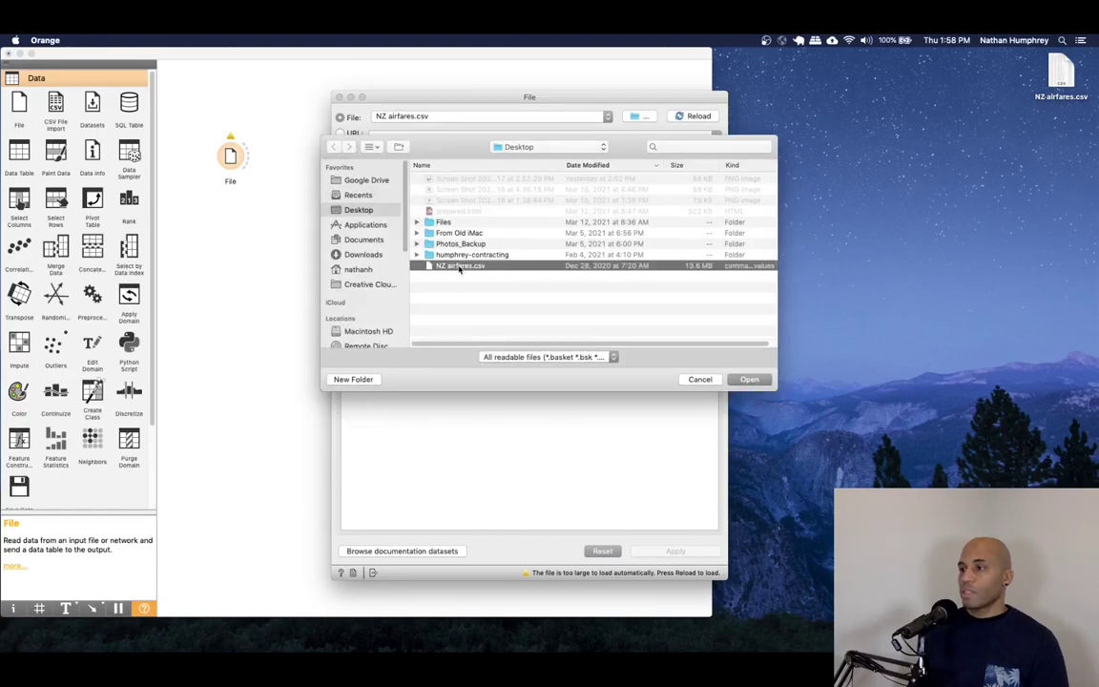
left_click(748, 380)
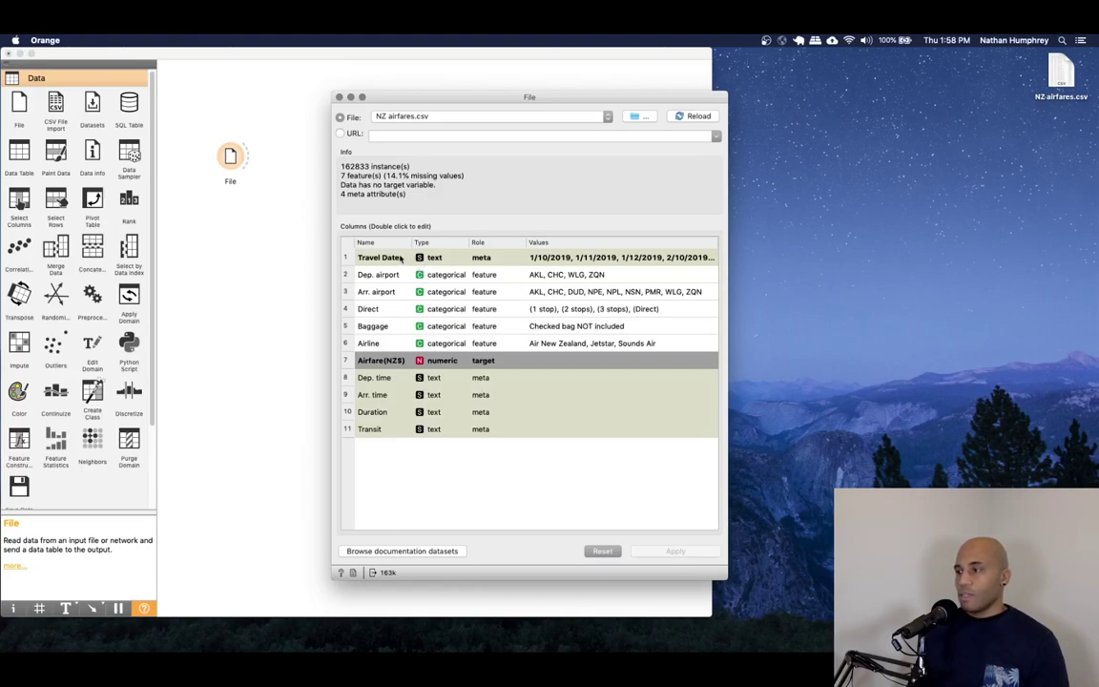
Try making the Travel Date column a categorical feature.
double_click(450, 259)
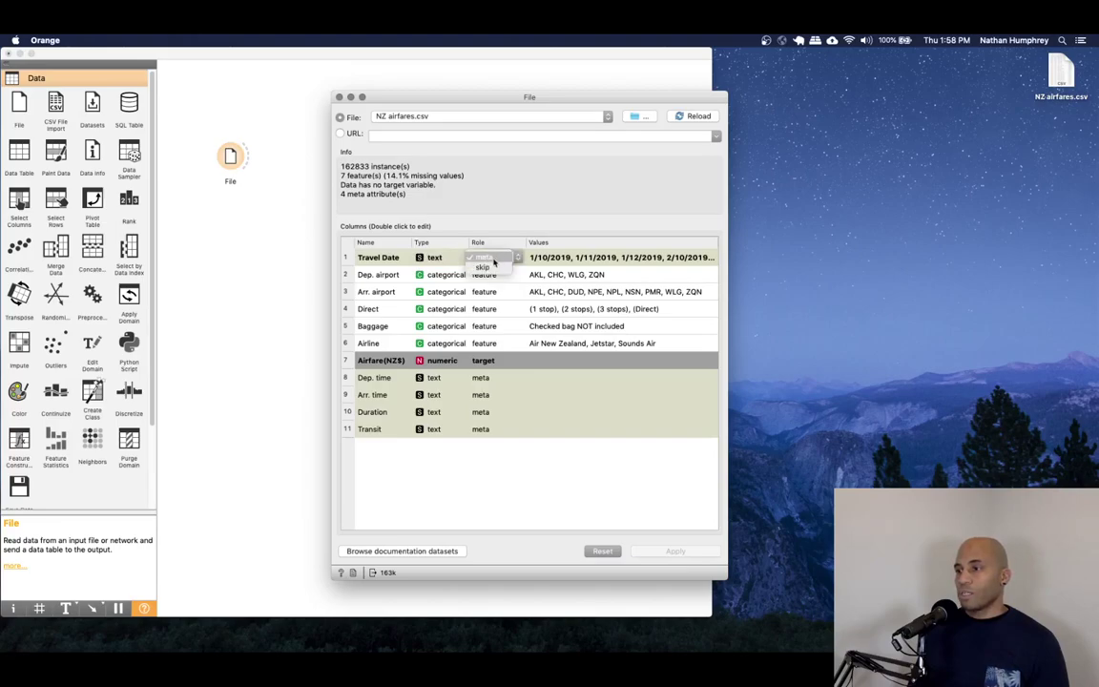
left_click(451, 259)
left_click(449, 247)
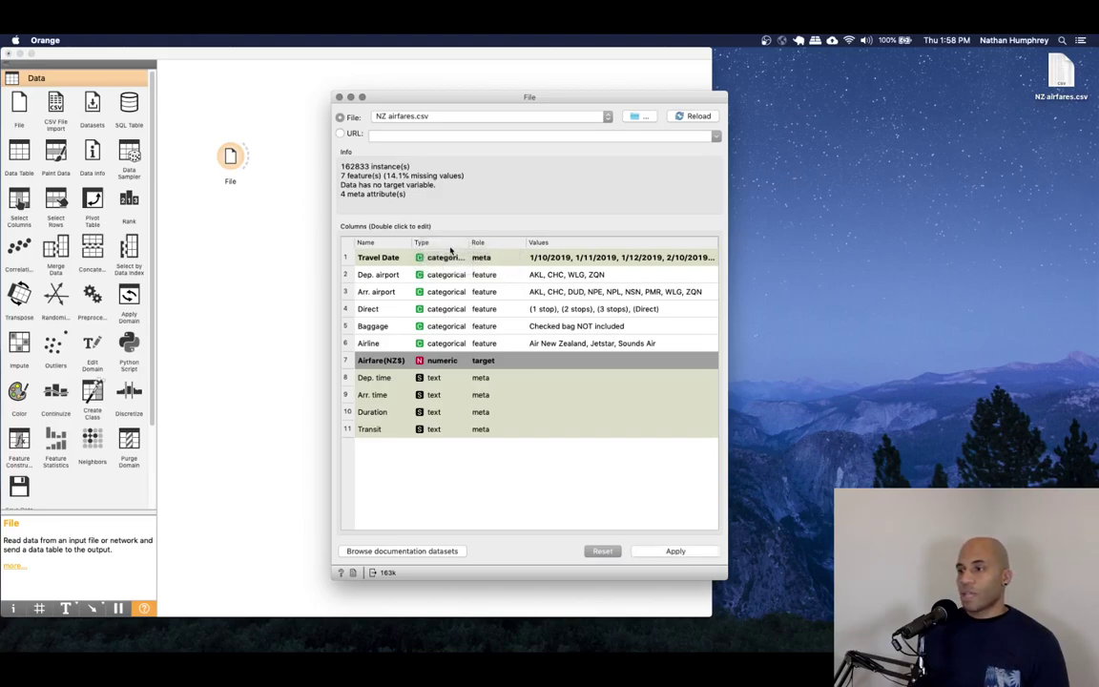
double_click(484, 258)
left_click(488, 236)
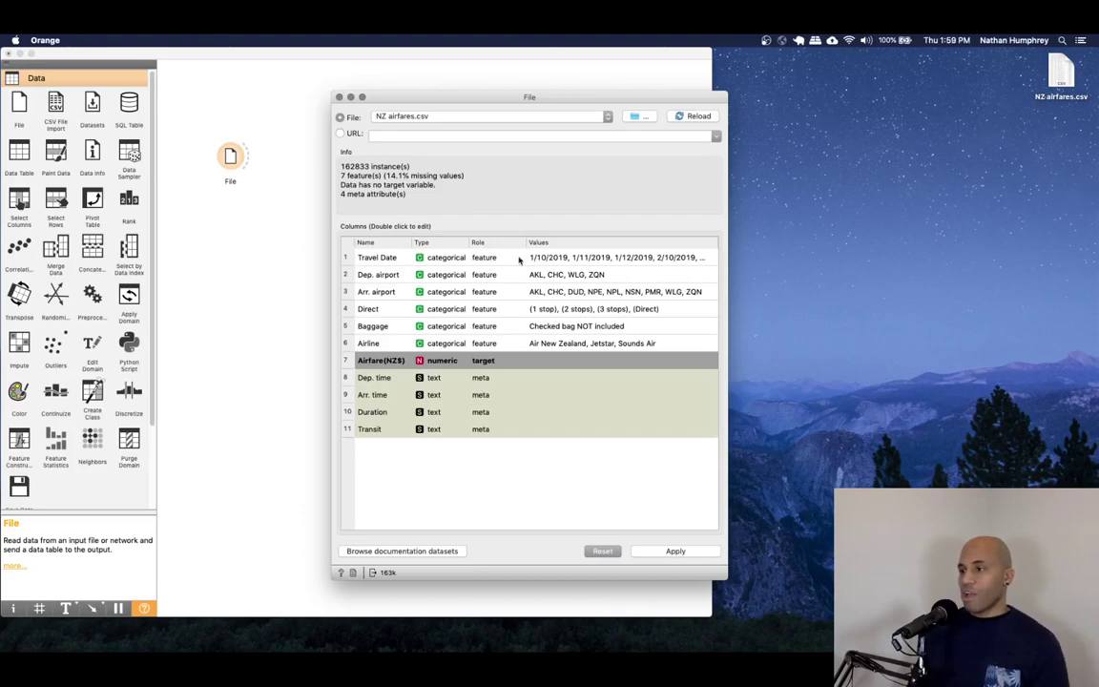
Revert Travel Date's type to text, keeping it a meta column.
double_click(453, 260)
left_click(441, 266)
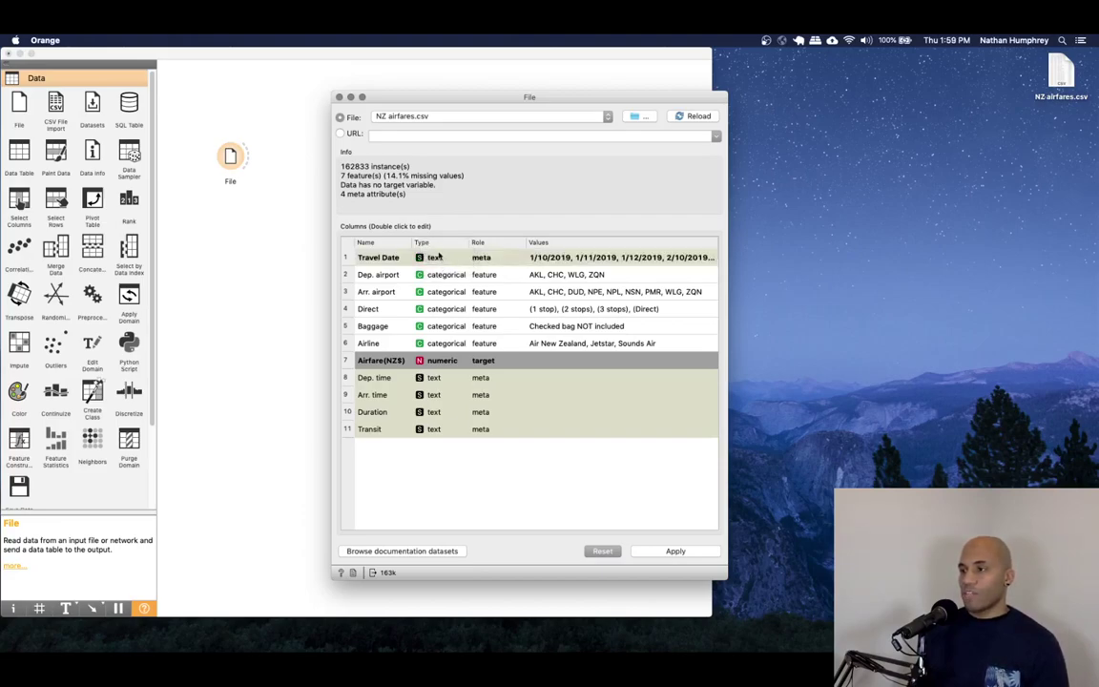
double_click(445, 257)
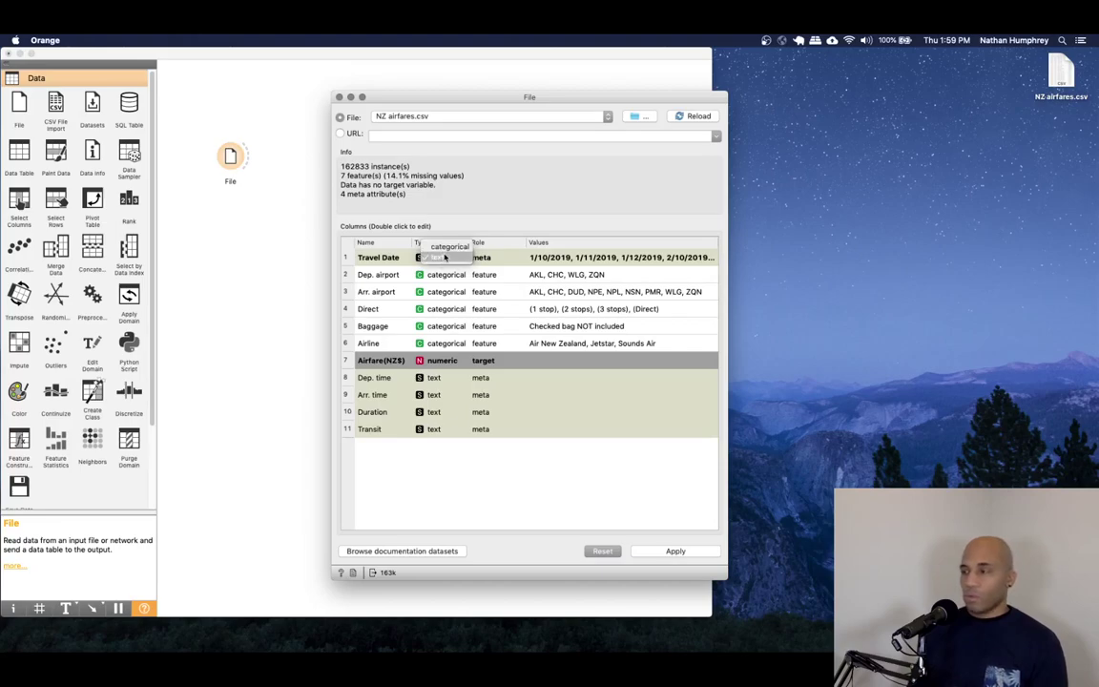
left_click(445, 257)
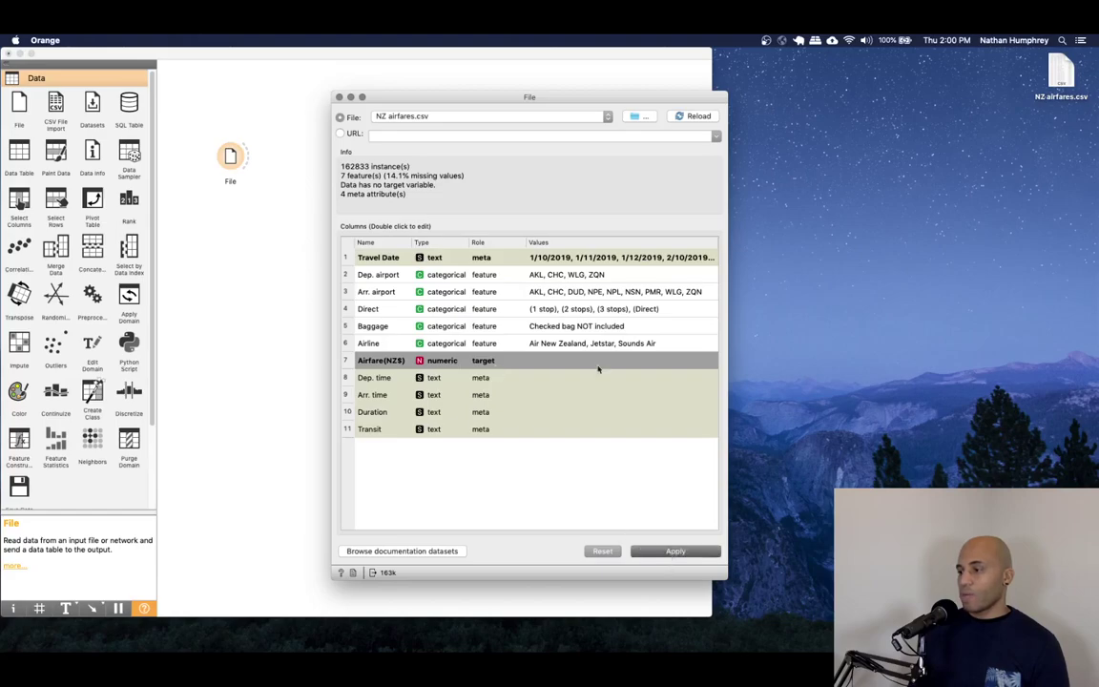
Close the File settings and place Tree and Linear Regression widgets below File.
left_click(339, 96)
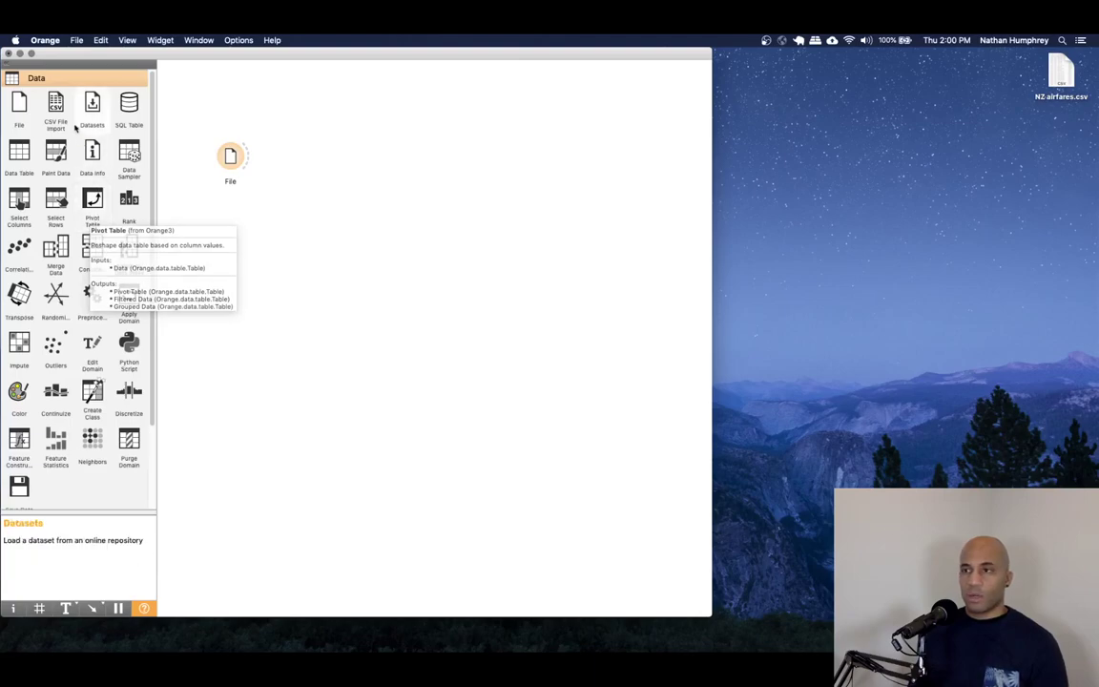
scroll(87, 225, "down", 3)
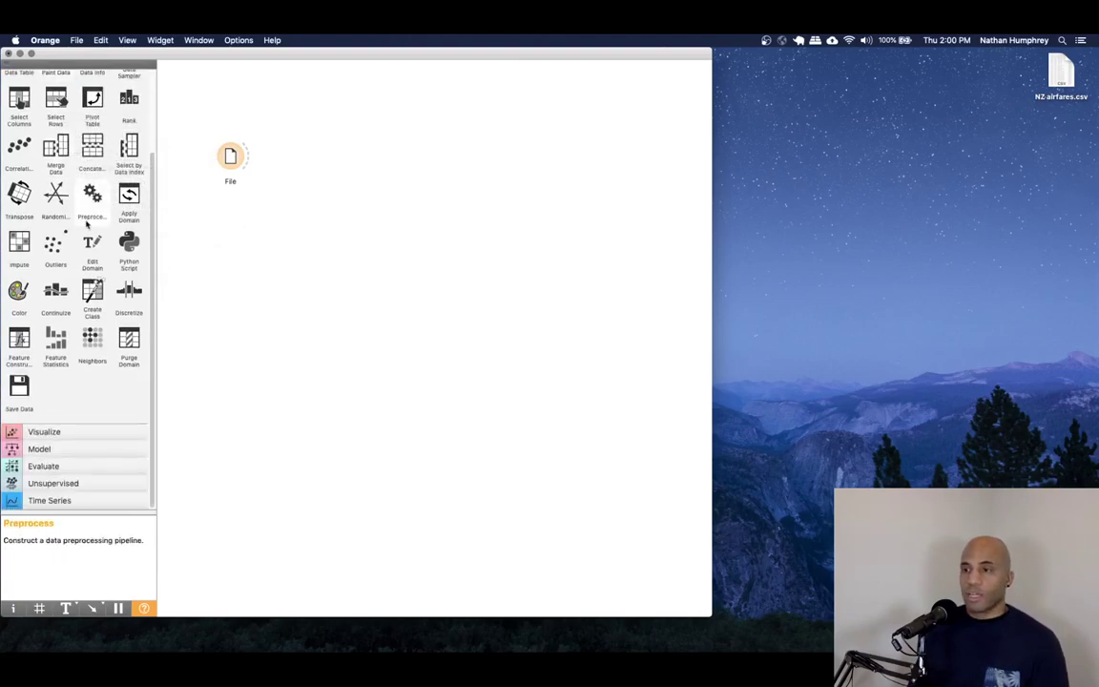
left_click(56, 450)
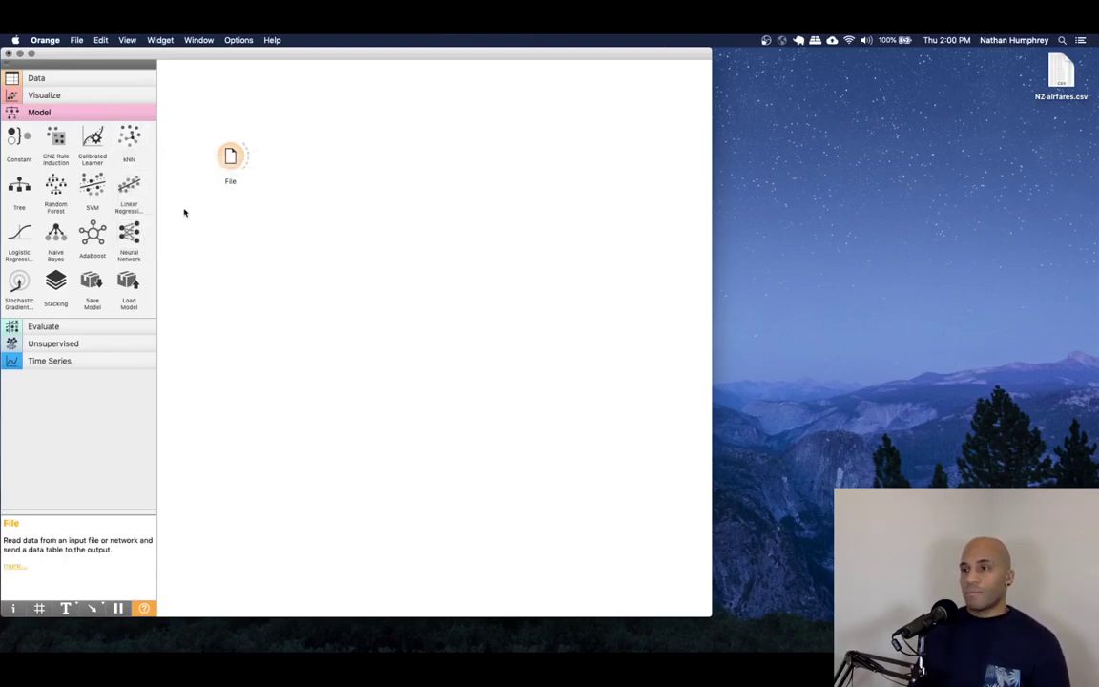
left_click_drag(19, 185, 226, 233)
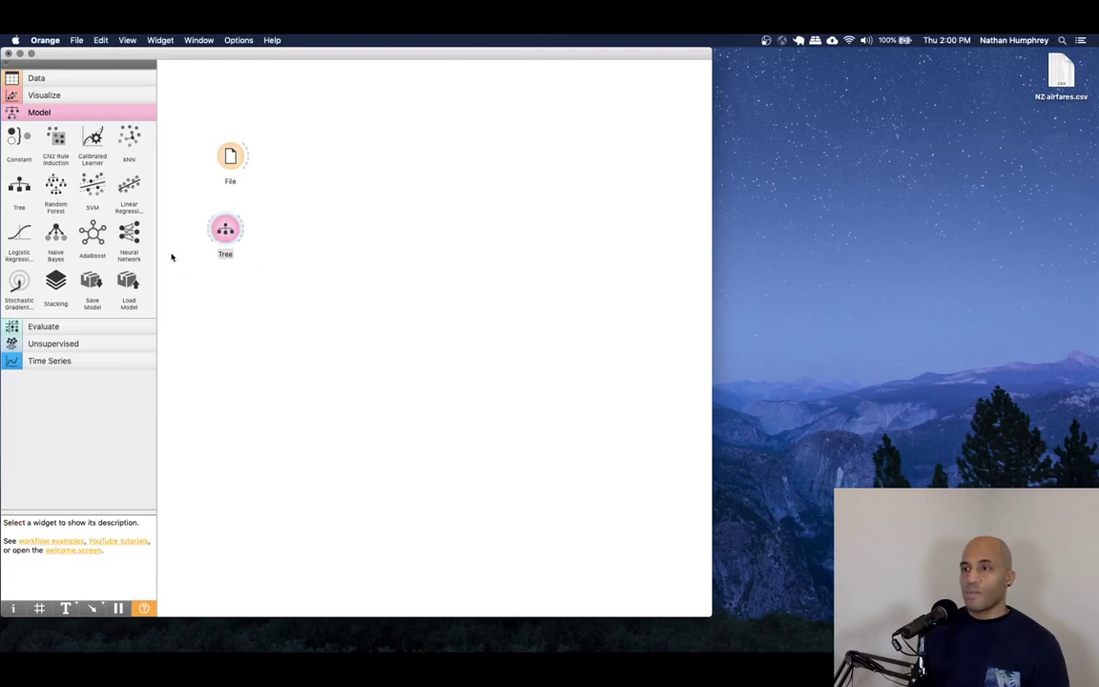
left_click_drag(134, 190, 250, 280)
left_click_drag(230, 238, 218, 235)
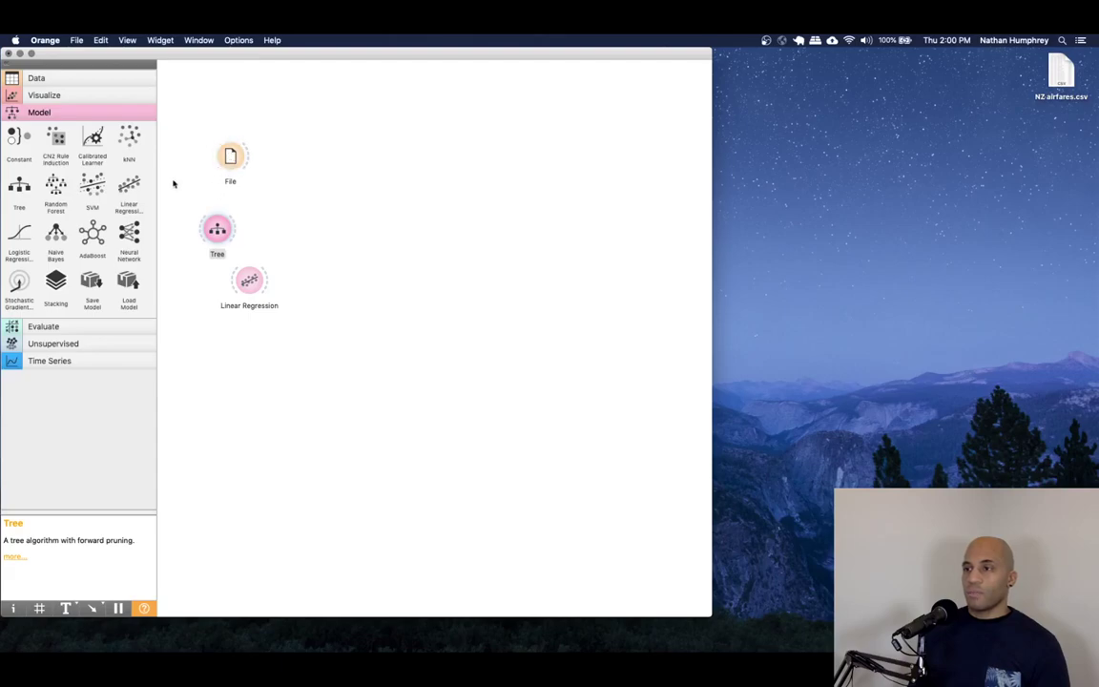
Add Test and Score, linking Tree and Linear Regression as learners and File as data.
left_click(52, 326)
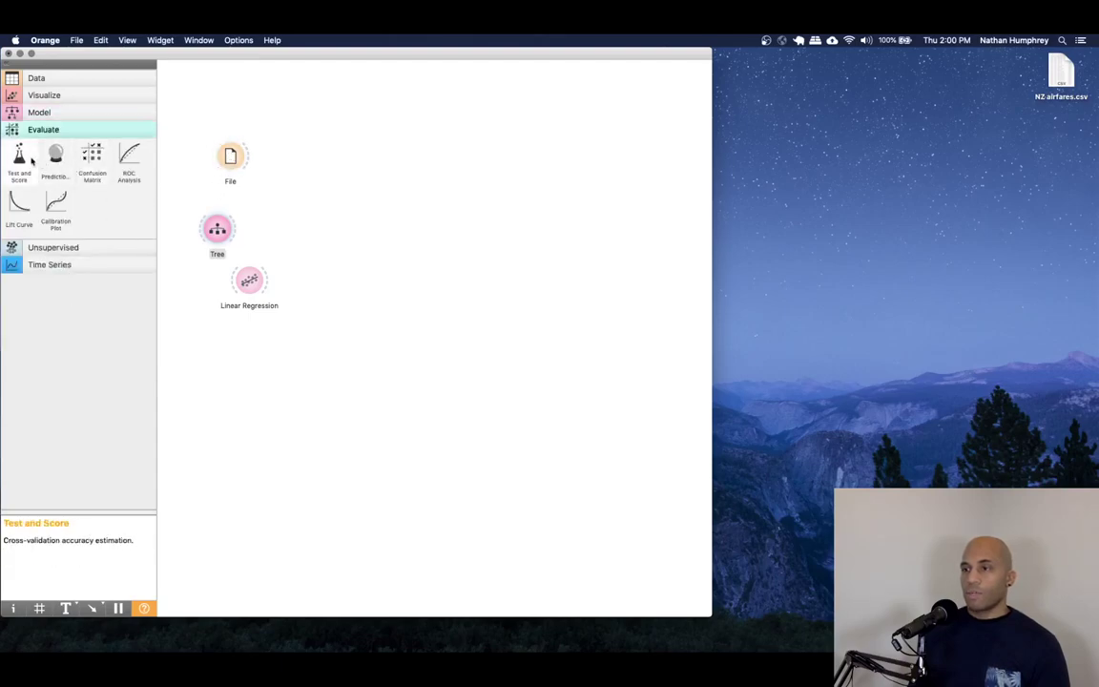
left_click_drag(19, 157, 322, 217)
left_click_drag(233, 227, 315, 220)
left_click_drag(270, 278, 305, 234)
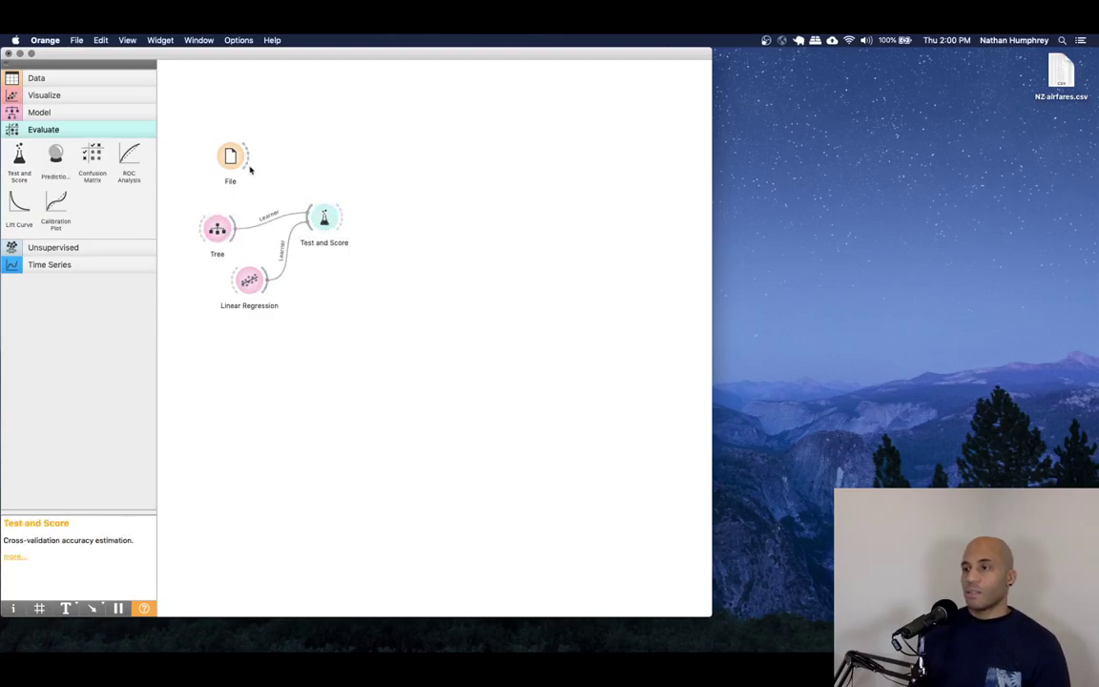
left_click_drag(250, 166, 319, 219)
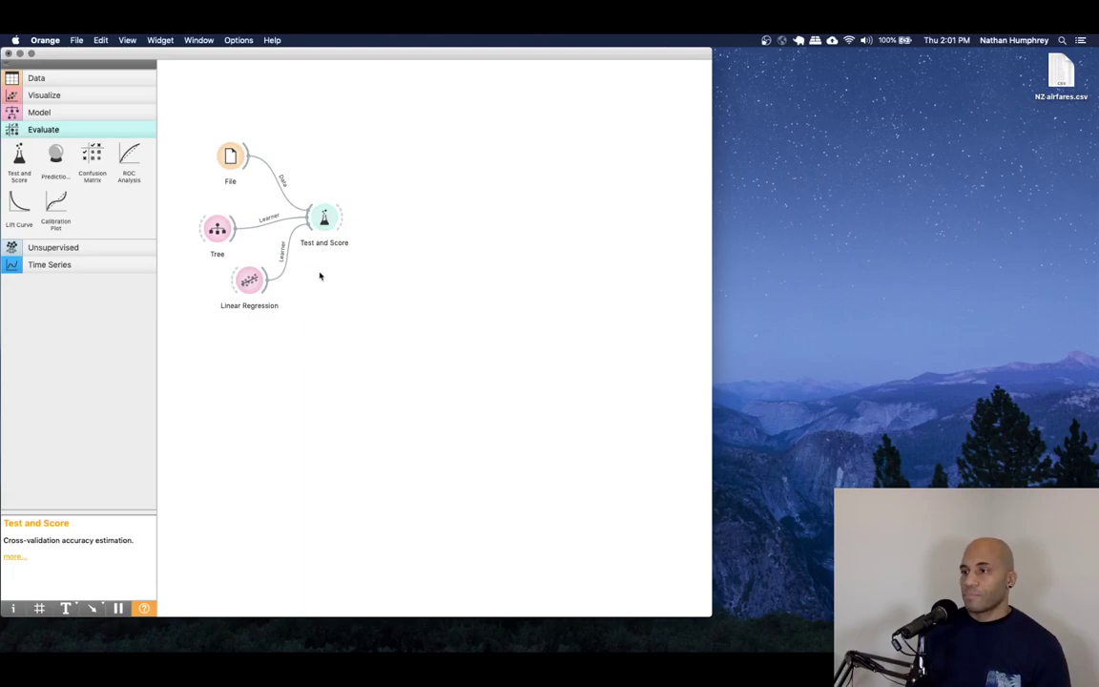
View Test and Score results: Tree R2 0.483 versus Linear Regression 0.365.
double_click(324, 219)
left_click_drag(570, 66, 407, 61)
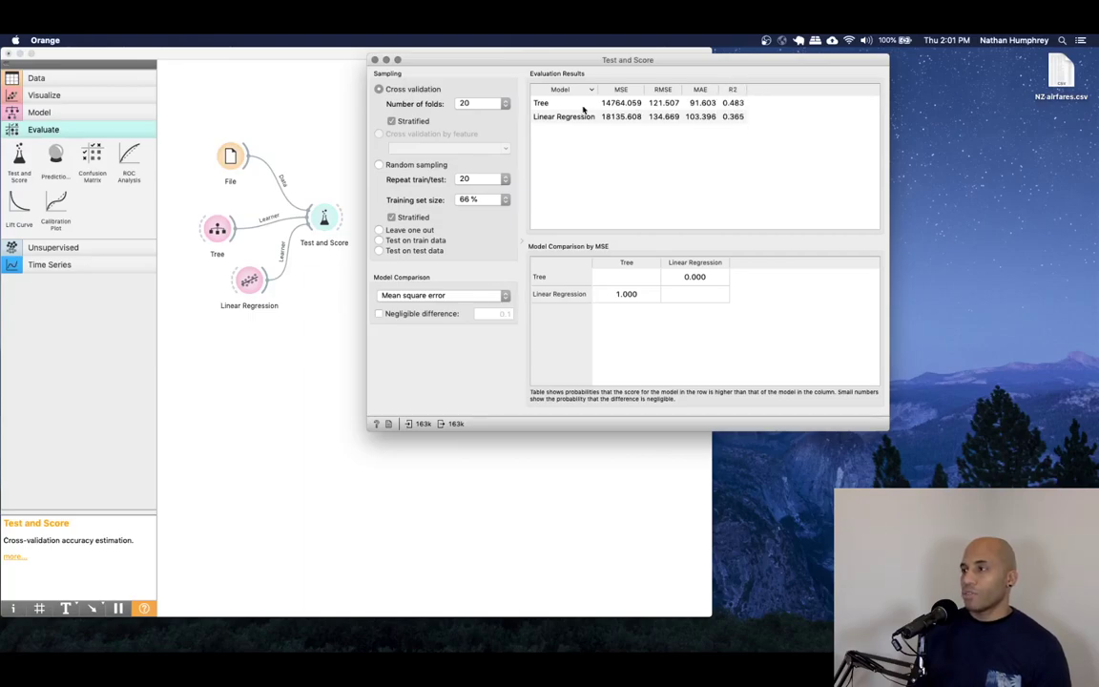
left_click(26, 113)
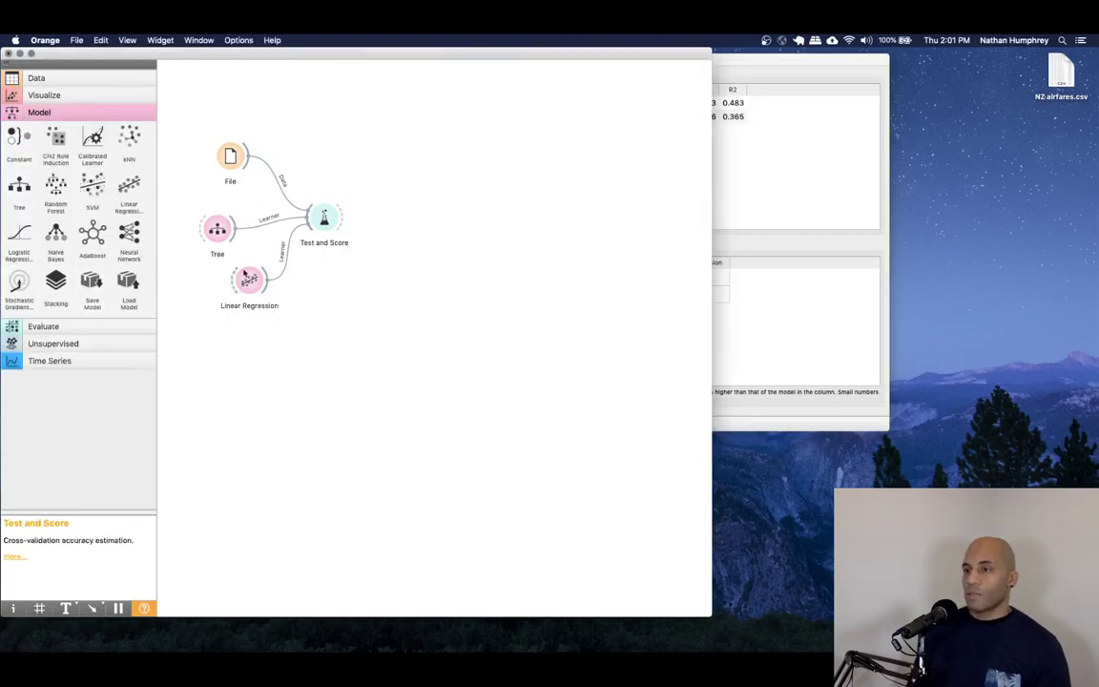
key("super+Down")
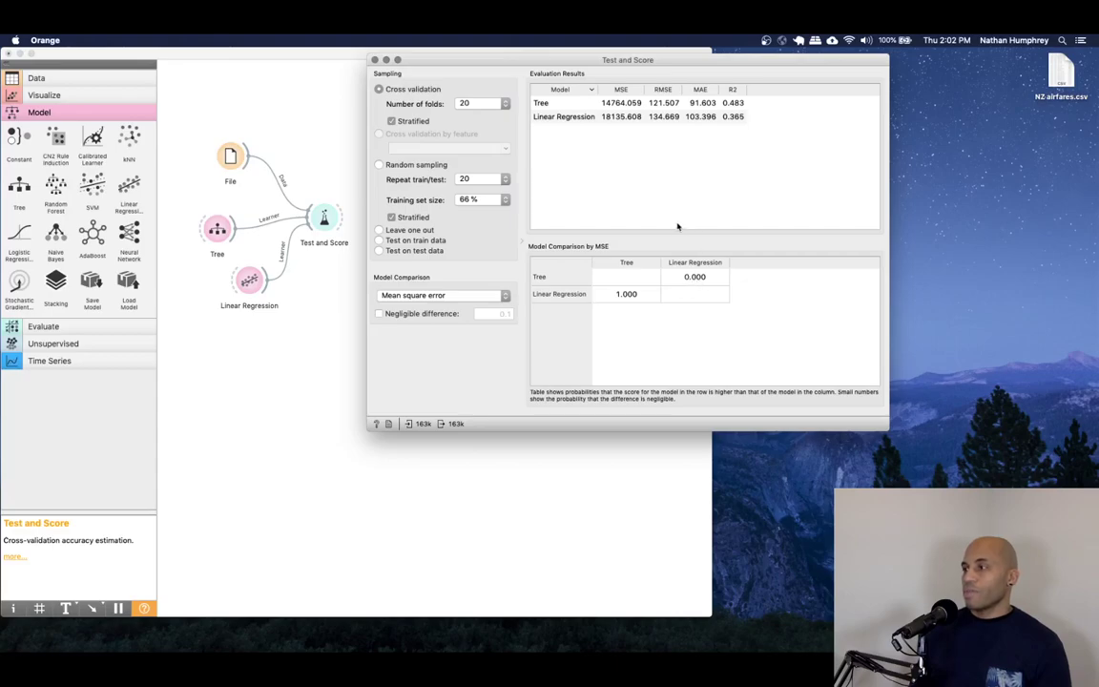
Switch model comparison to coefficient of determination, giving Tree a 1.000 probability of winning.
left_click(505, 297)
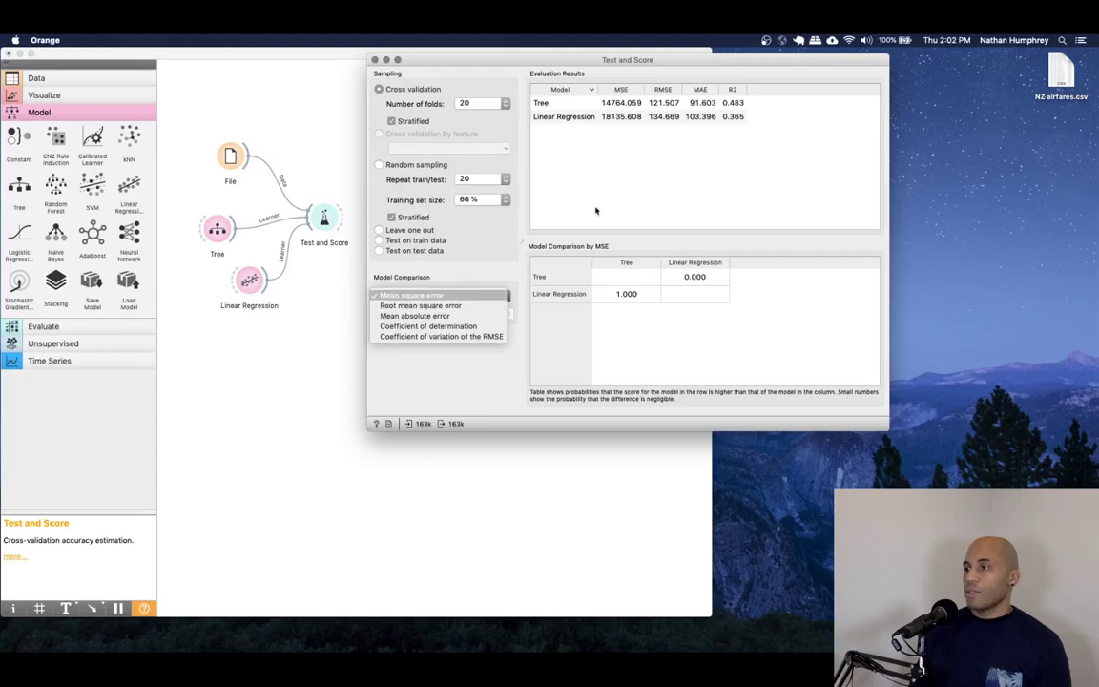
left_click(547, 182)
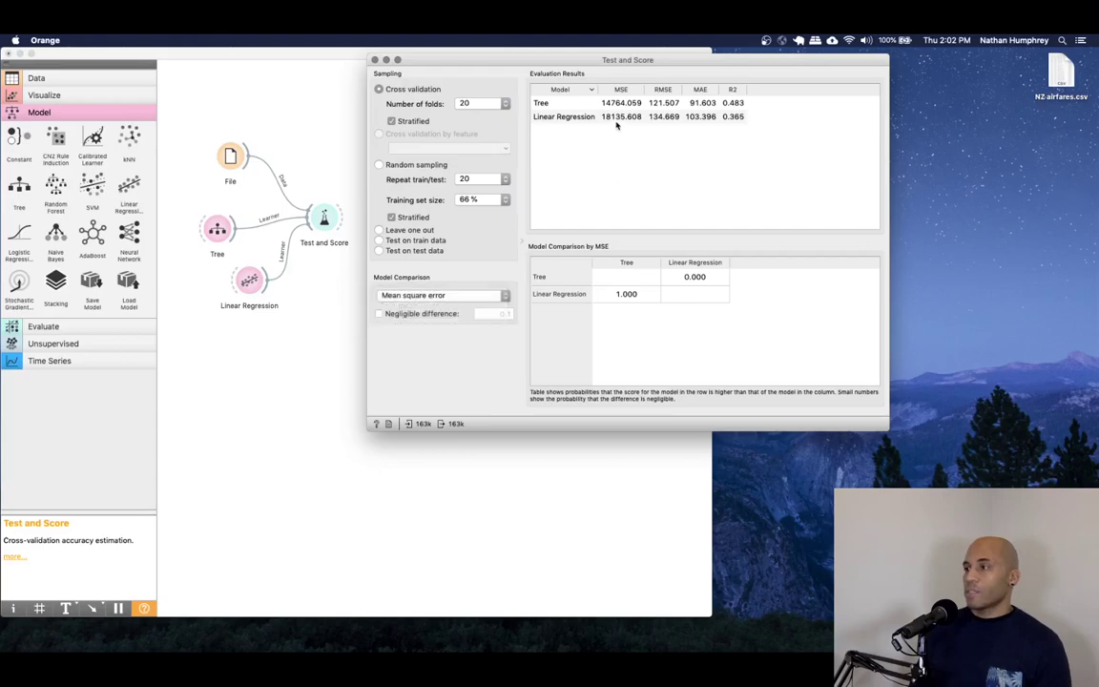
left_click(506, 297)
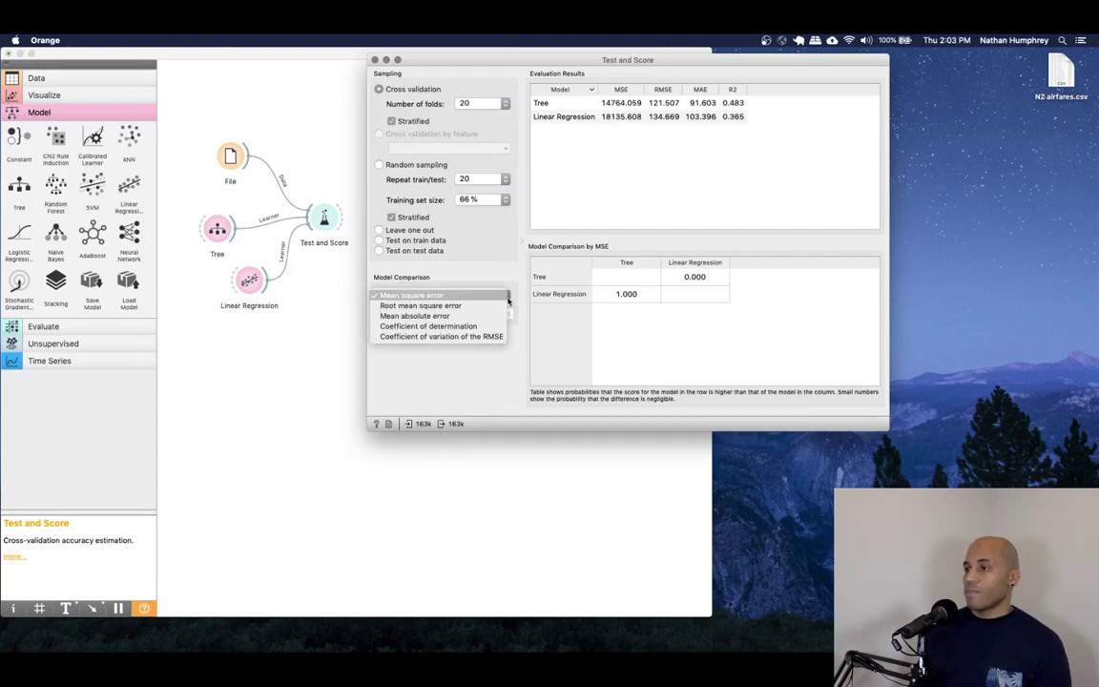
left_click(451, 327)
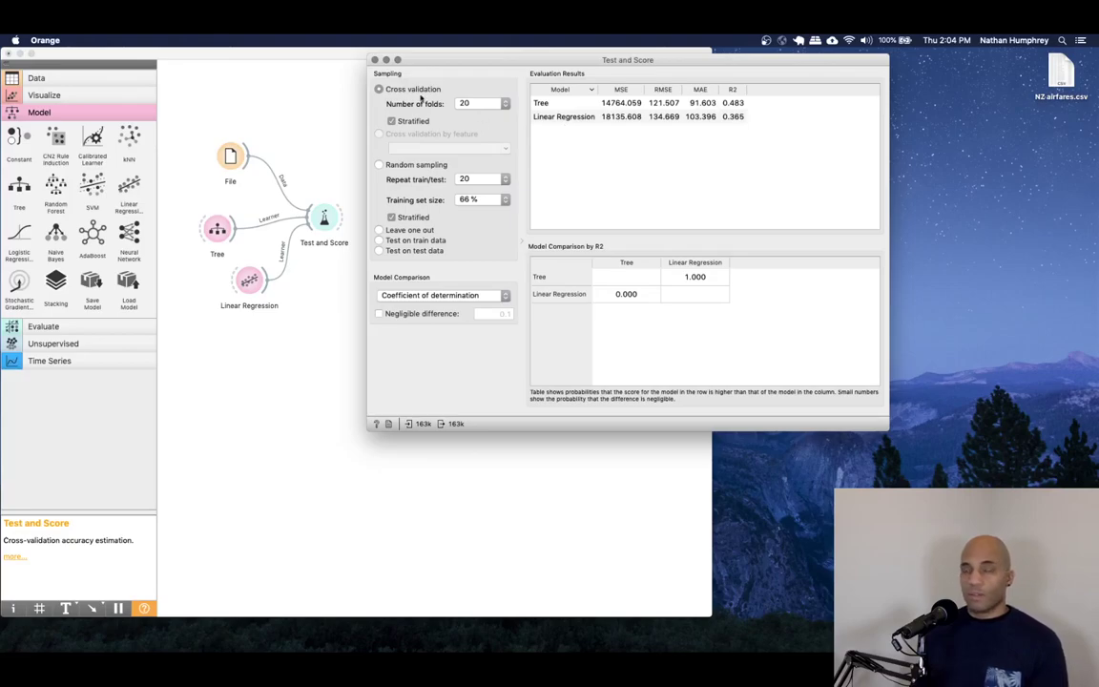
left_click_drag(425, 65, 464, 70)
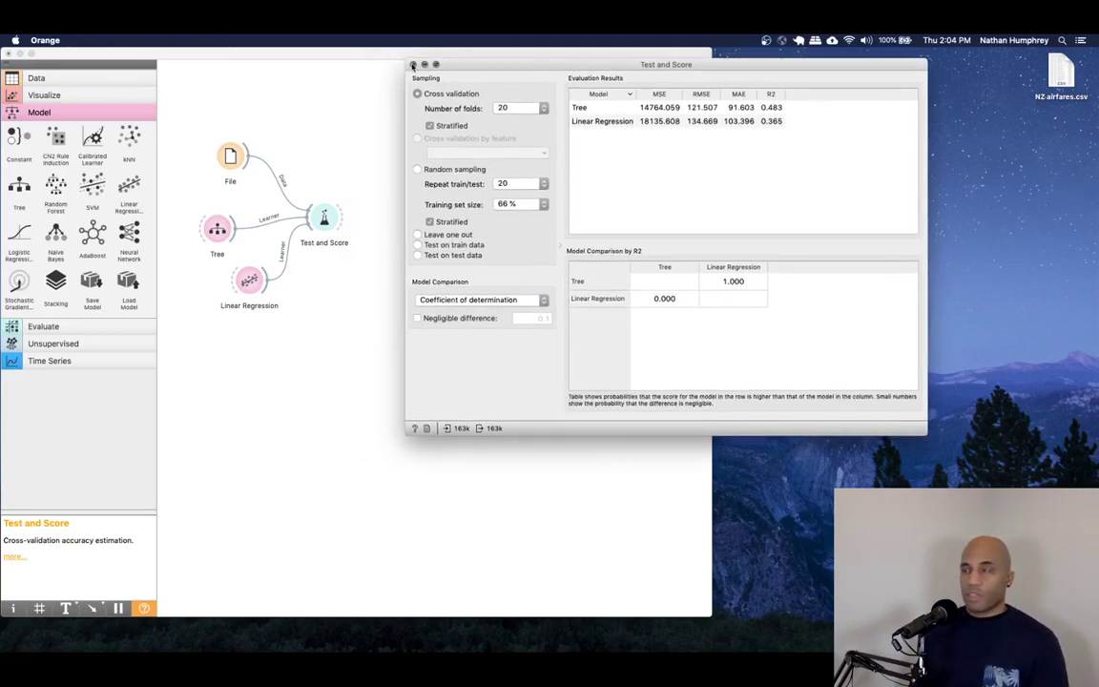
Close Test and Score, move File up-left, then inspect and close its settings.
left_click(413, 65)
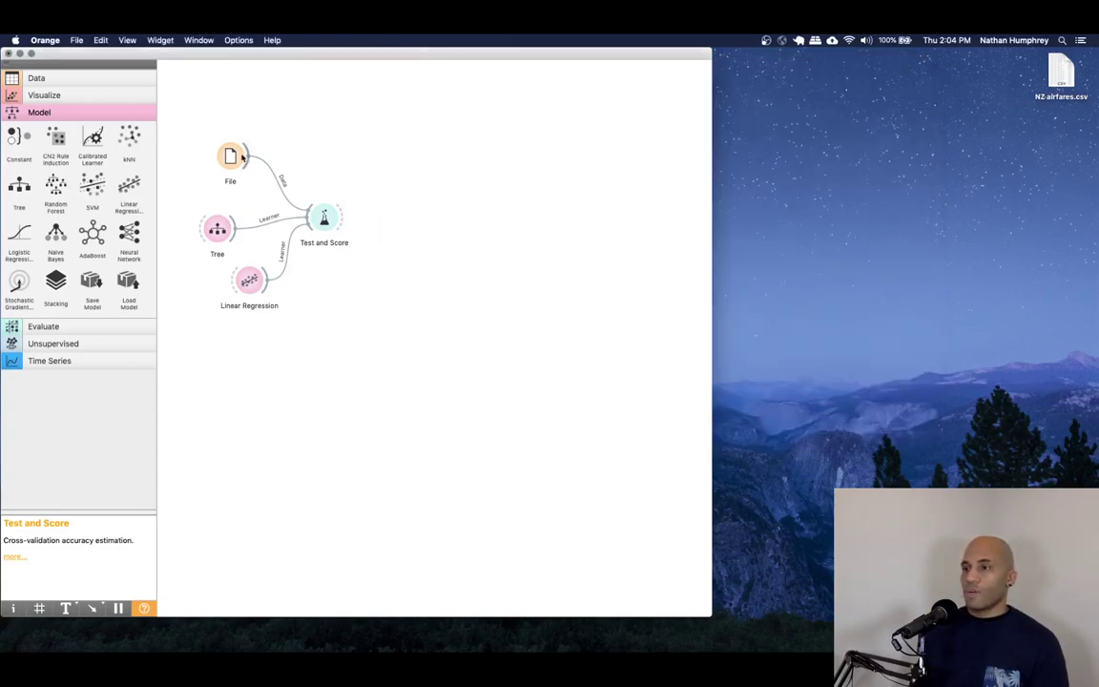
left_click_drag(232, 153, 223, 143)
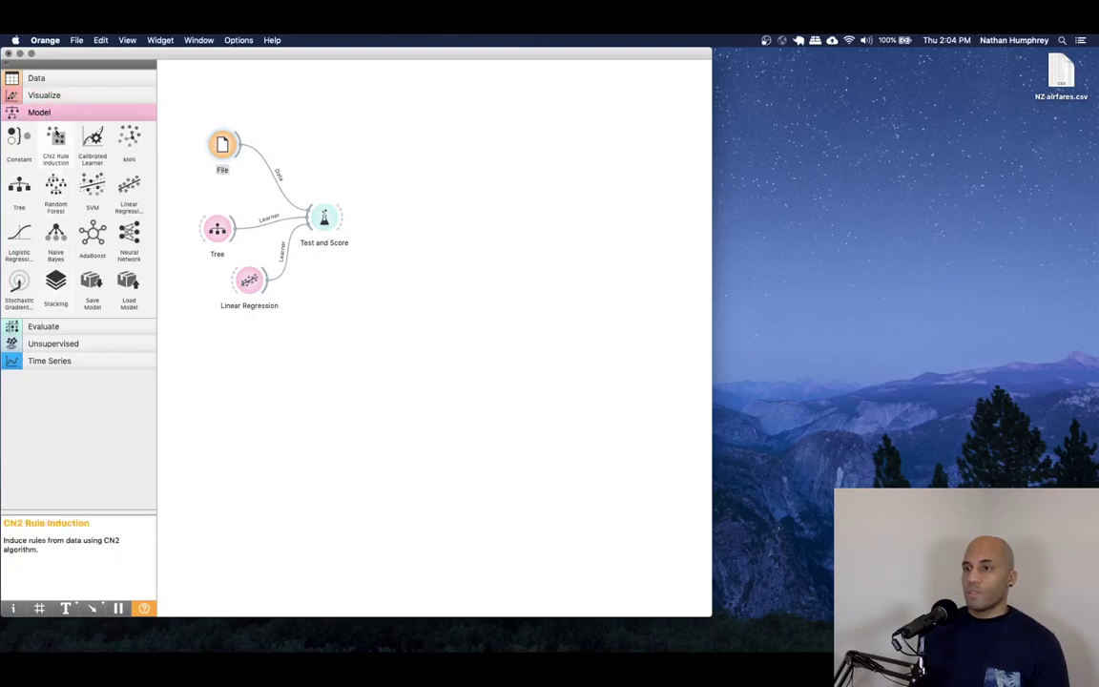
left_click_drag(223, 148, 213, 143)
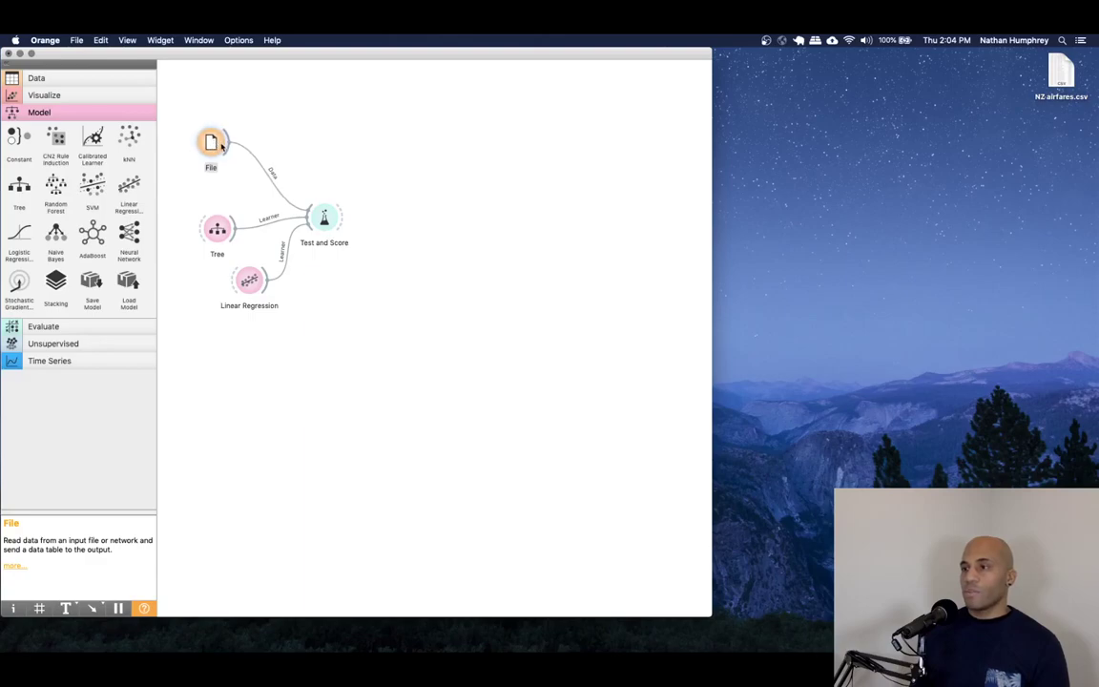
double_click(212, 141)
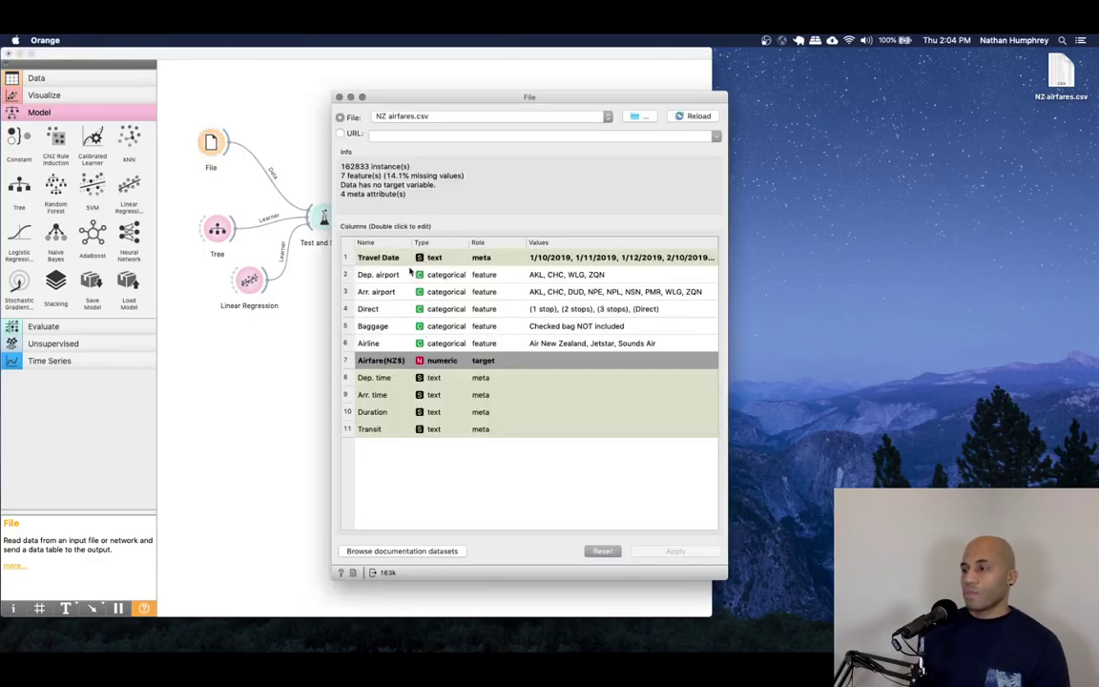
left_click_drag(410, 101, 484, 81)
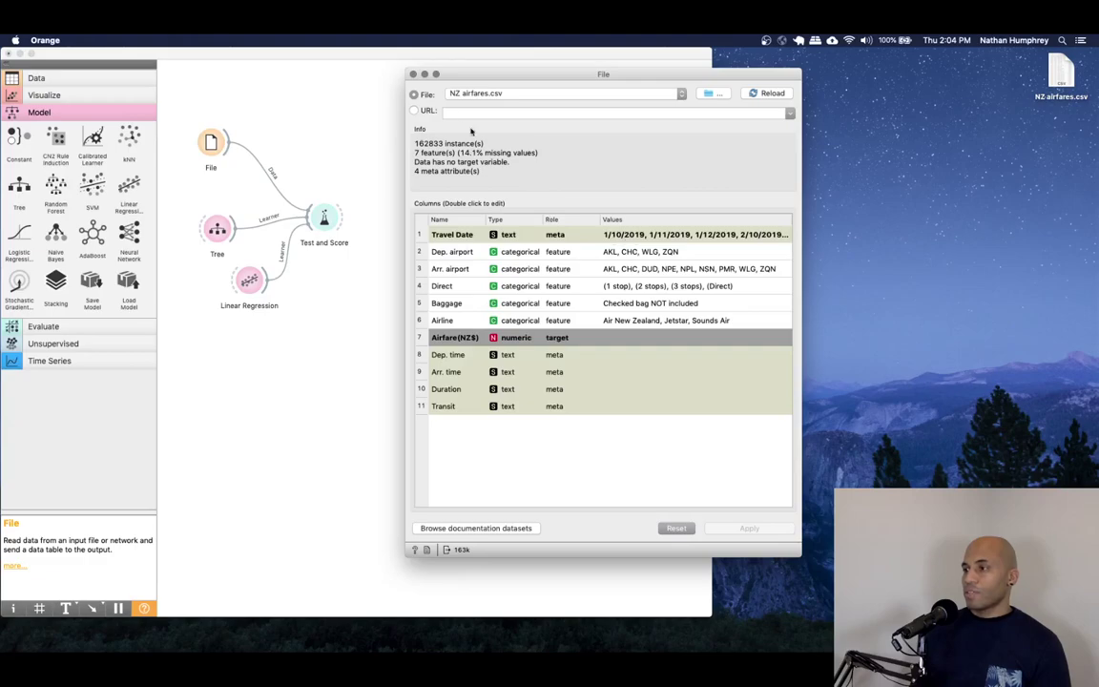
left_click(413, 74)
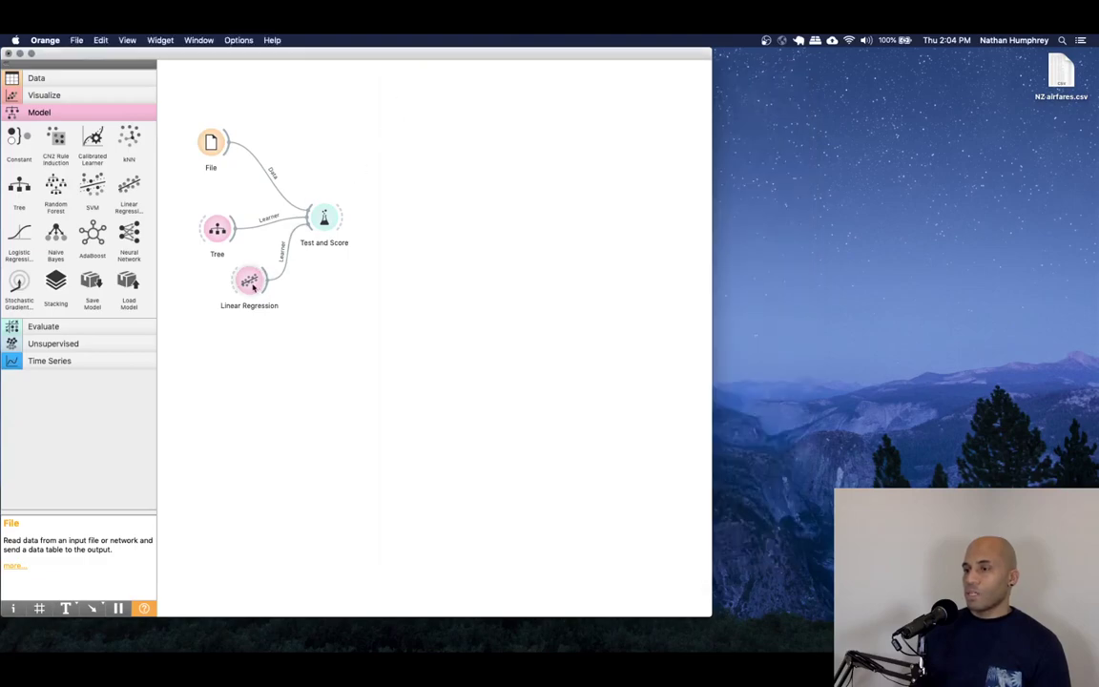
Lower Linear Regression, Test and Score and Tree so Tree is level with Test and Score.
left_click_drag(249, 280, 253, 315)
left_click_drag(325, 219, 328, 265)
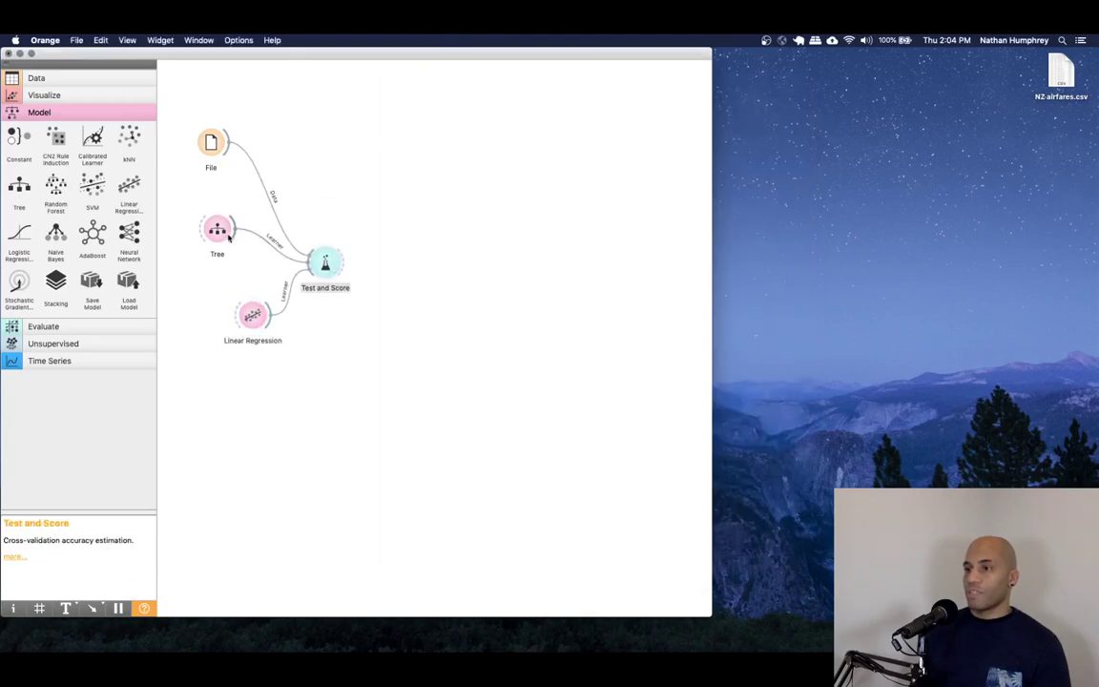
left_click_drag(216, 229, 217, 257)
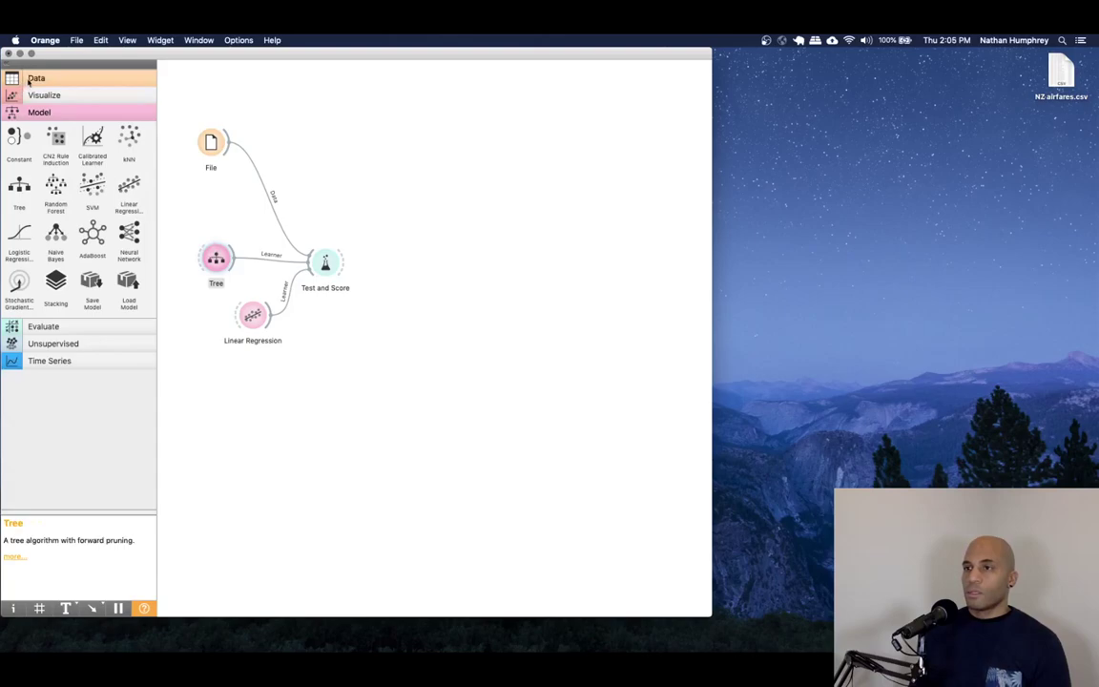
Add a Feature Constructor fed by File's data and open its settings.
left_click(29, 80)
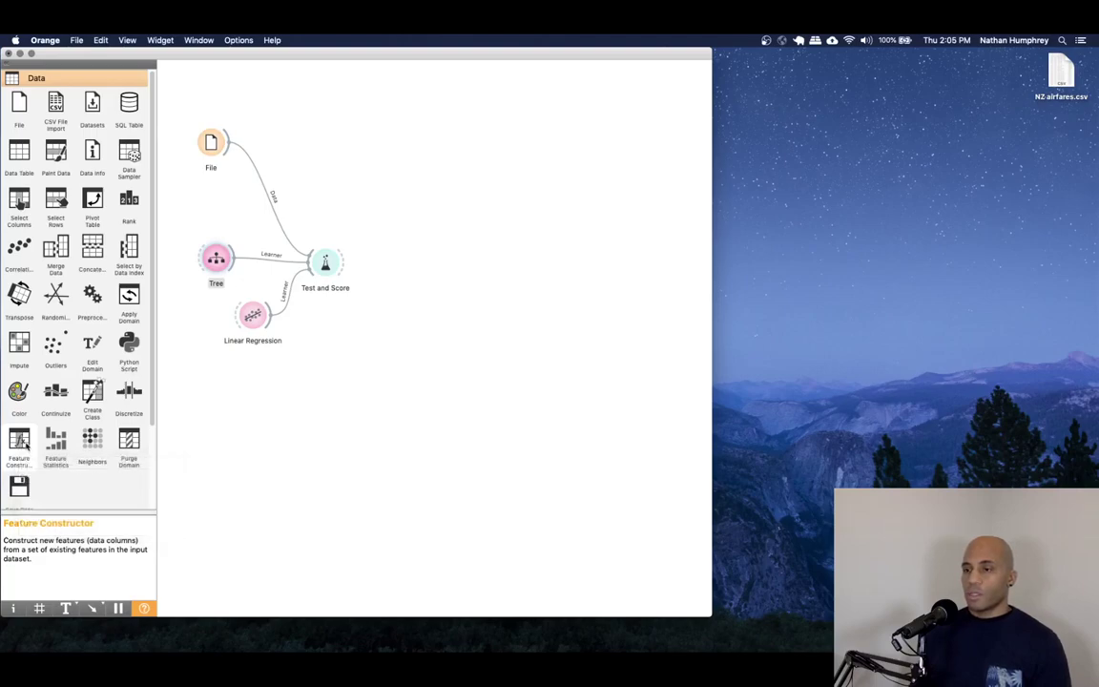
left_click_drag(20, 447, 332, 152)
left_click_drag(231, 143, 334, 165)
double_click(332, 163)
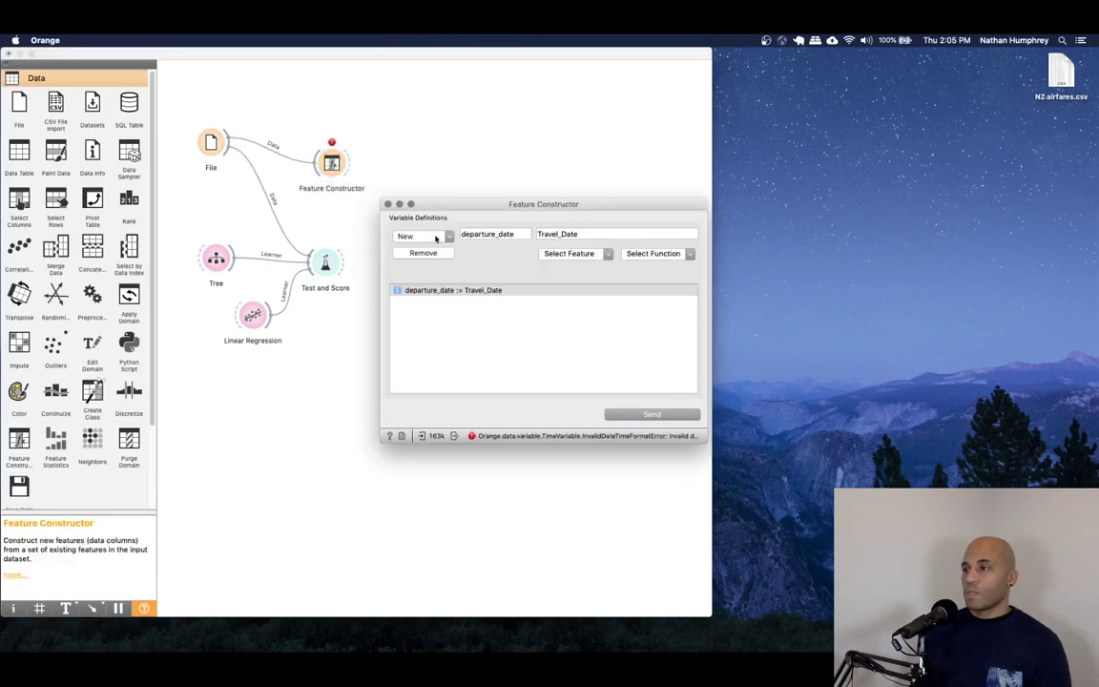
Remove departure_date and the stray X1, leaving one new date/time variable.
left_click(439, 255)
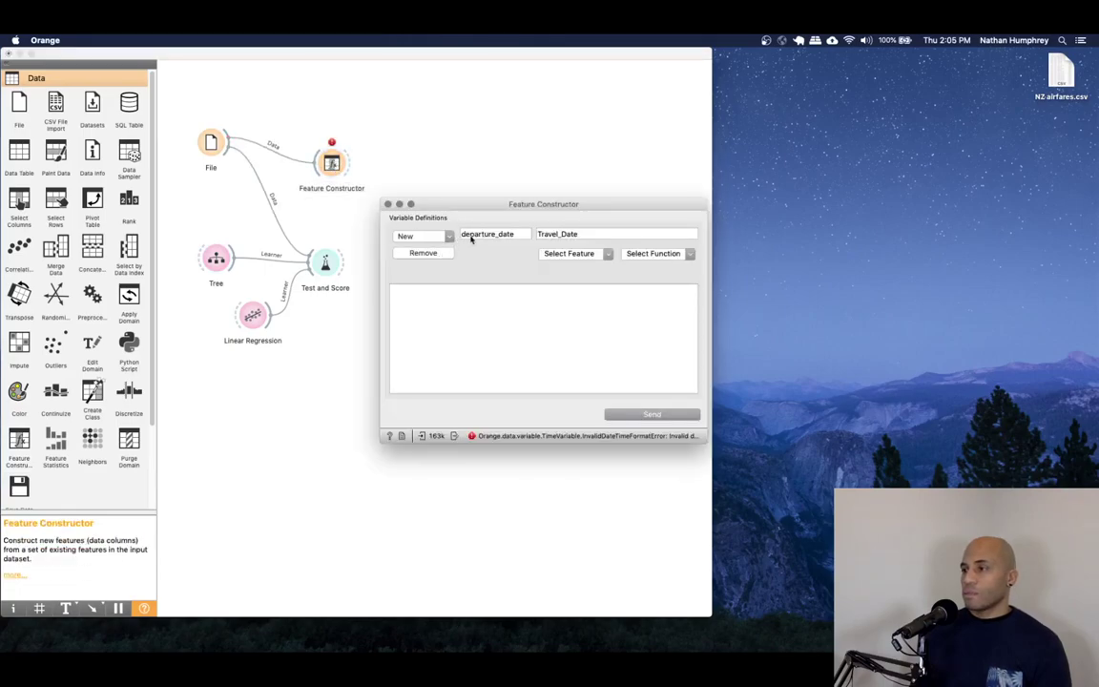
left_click(448, 237)
left_click(447, 248)
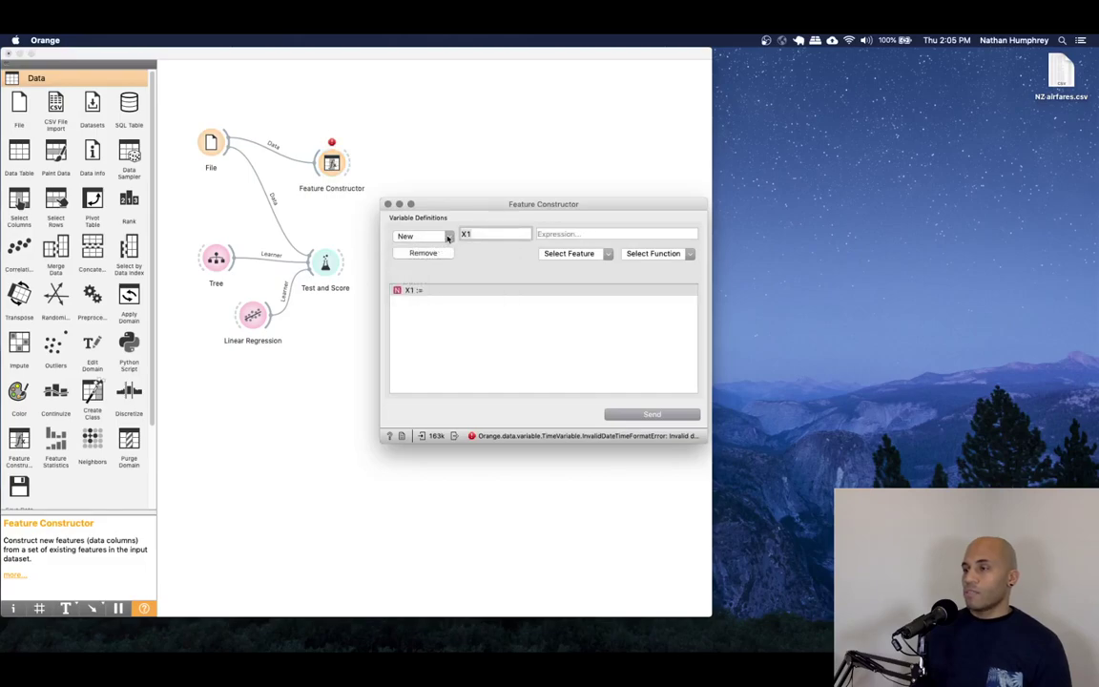
left_click(449, 237)
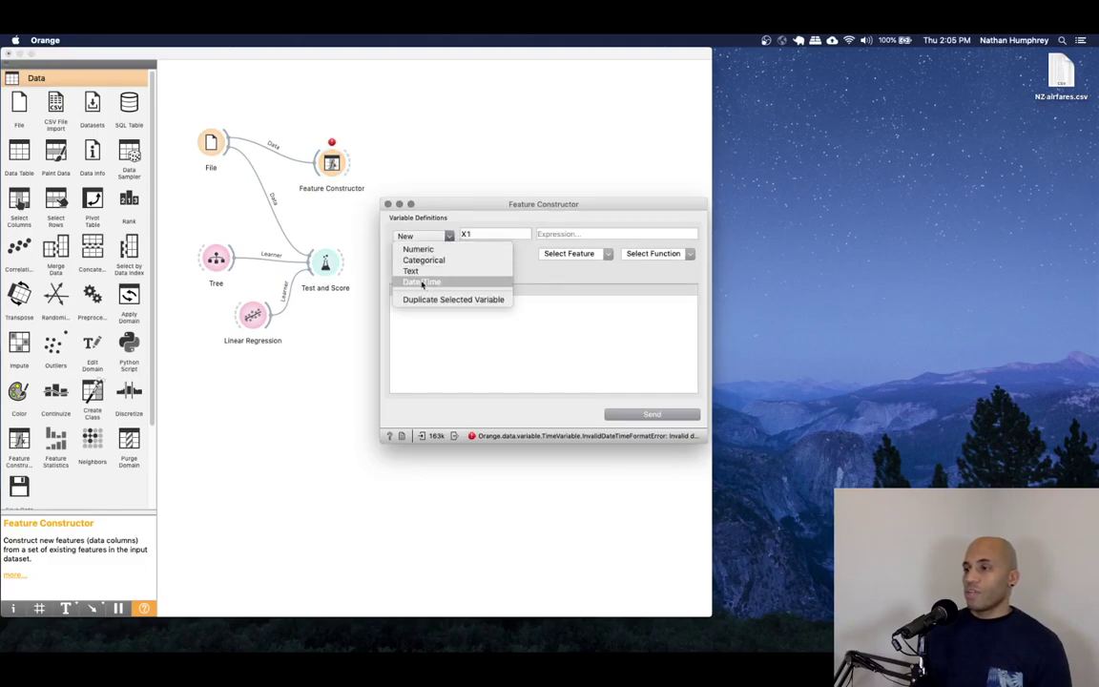
left_click(424, 284)
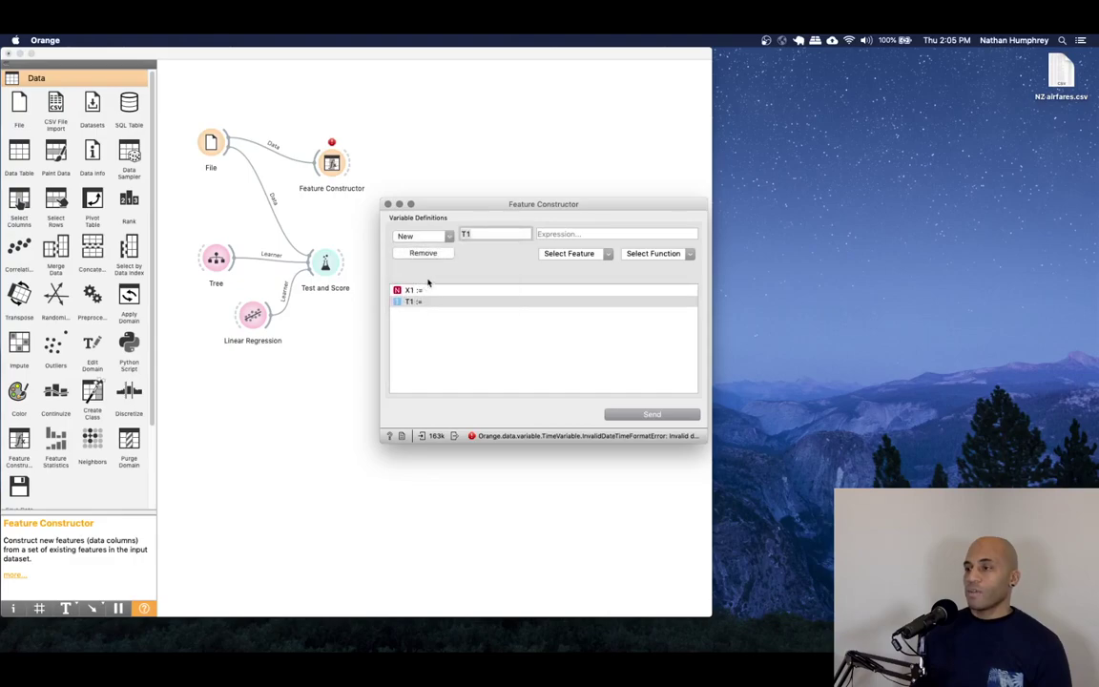
left_click(415, 291)
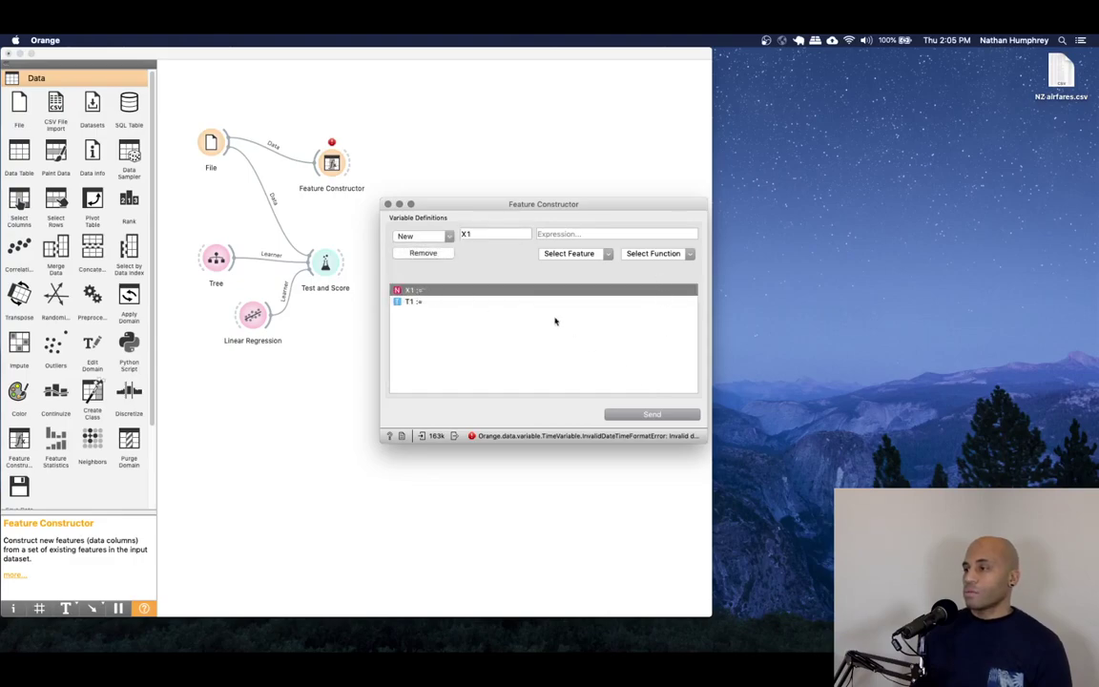
left_click(423, 254)
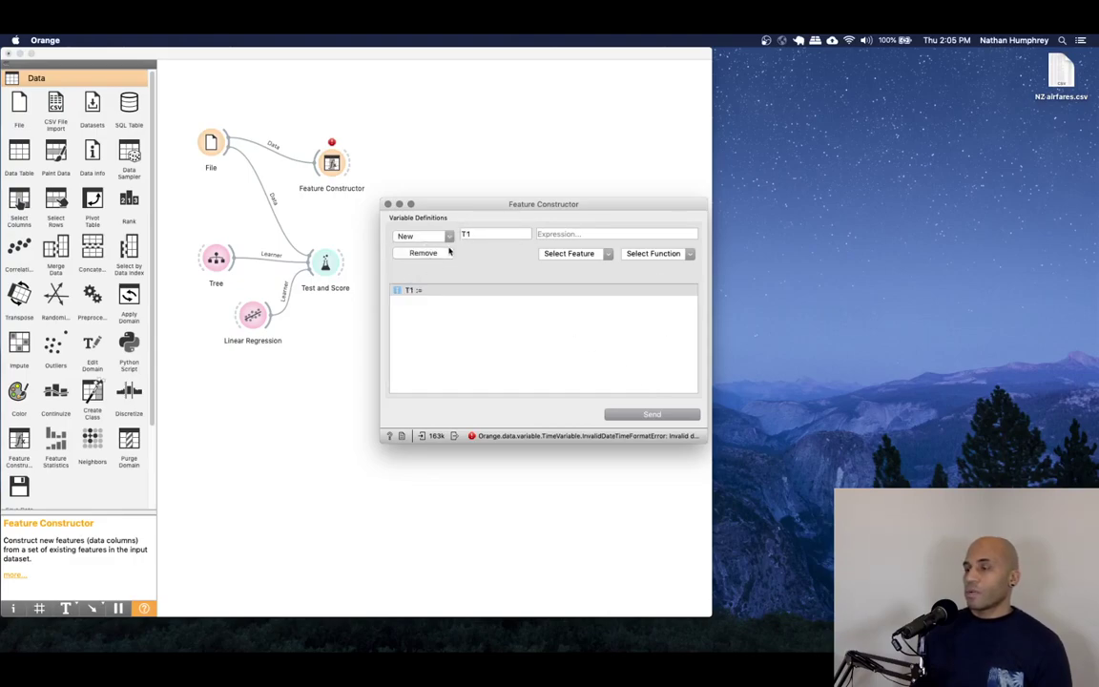
Name the date/time variable travel_date with expression Travel_Date.
double_click(475, 233)
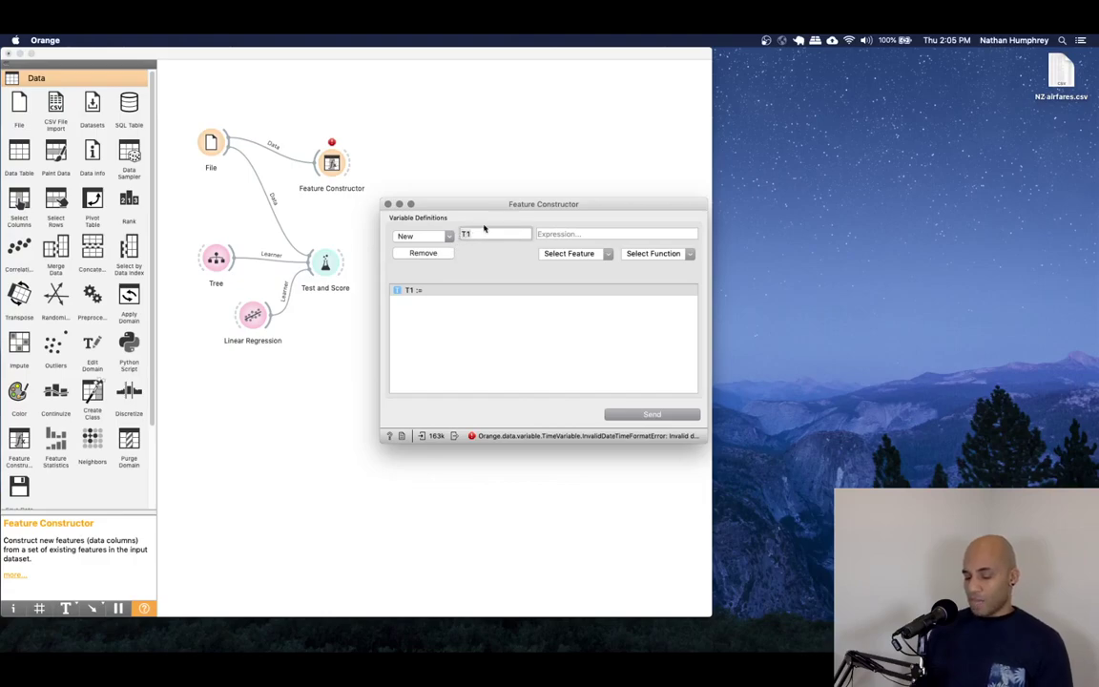
type("te")
key("BackSpace")
type("ravel_date")
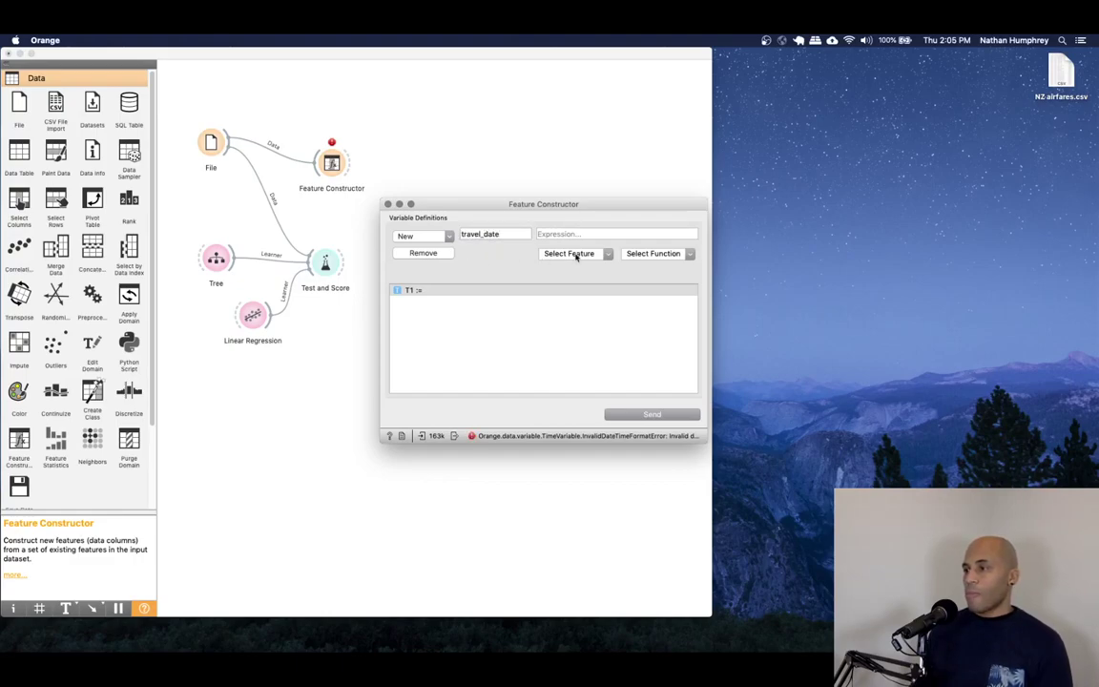
left_click(599, 256)
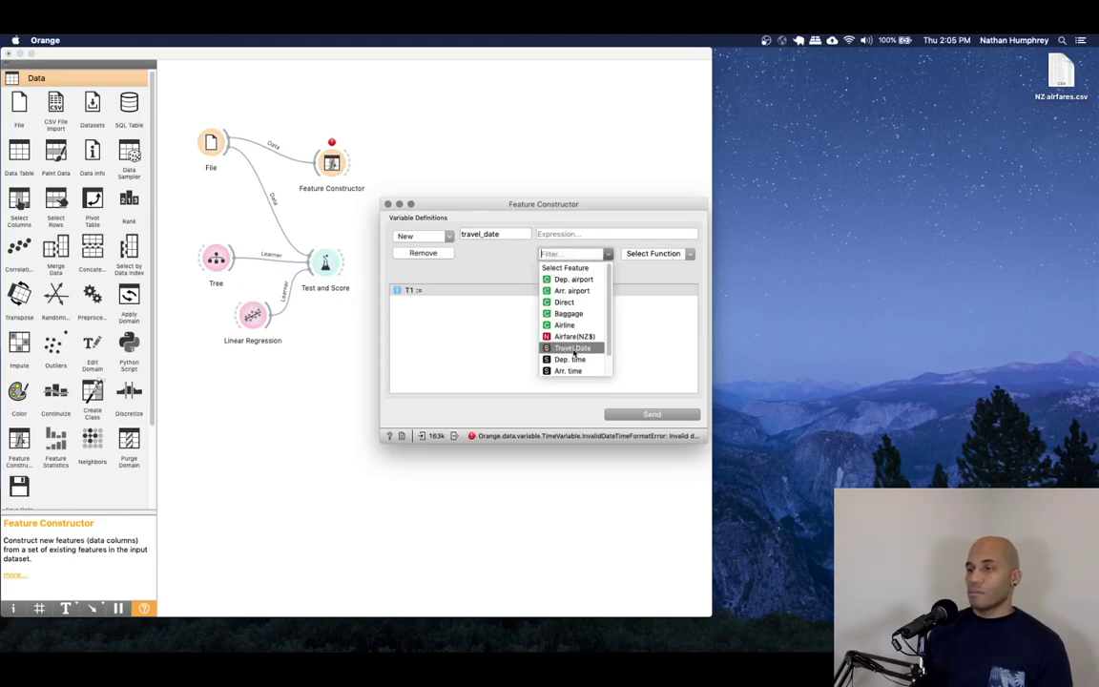
left_click(573, 350)
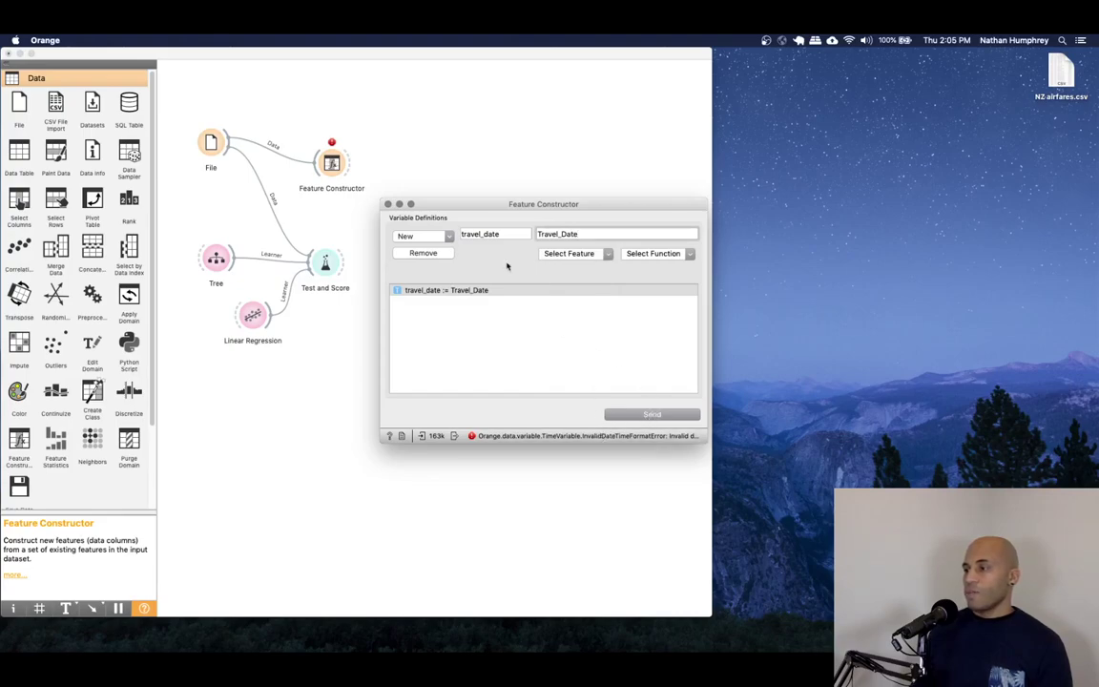
left_click_drag(501, 206, 501, 151)
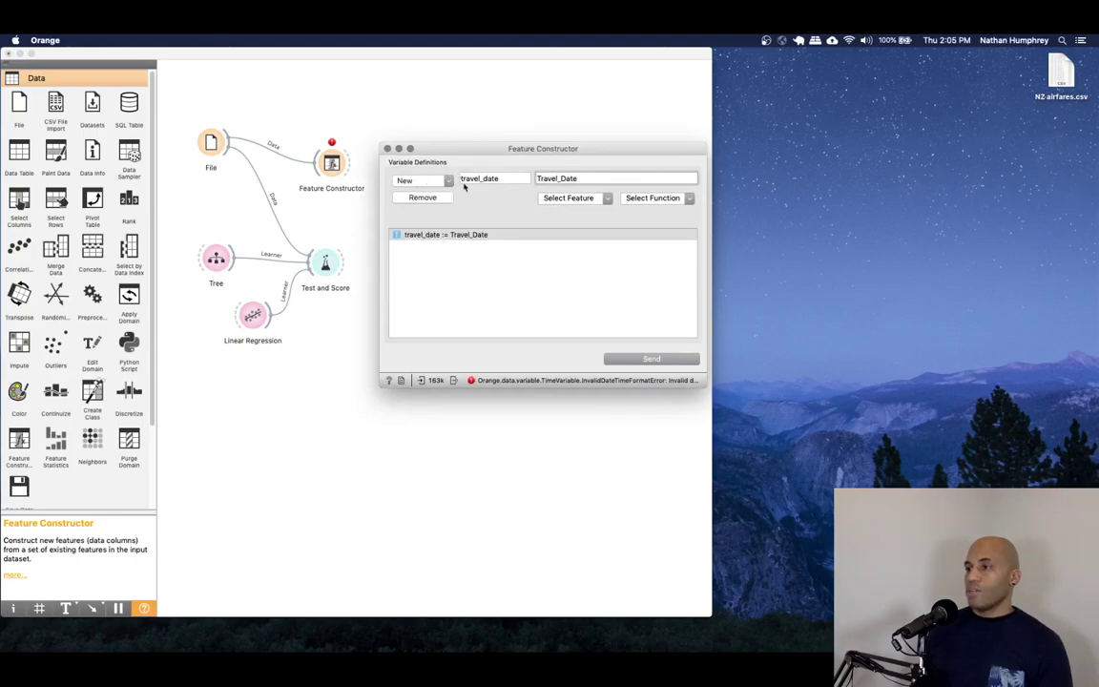
Delete the Feature Constructor, lower File, and add a Correlations widget above it.
left_click(448, 182)
left_click(445, 255)
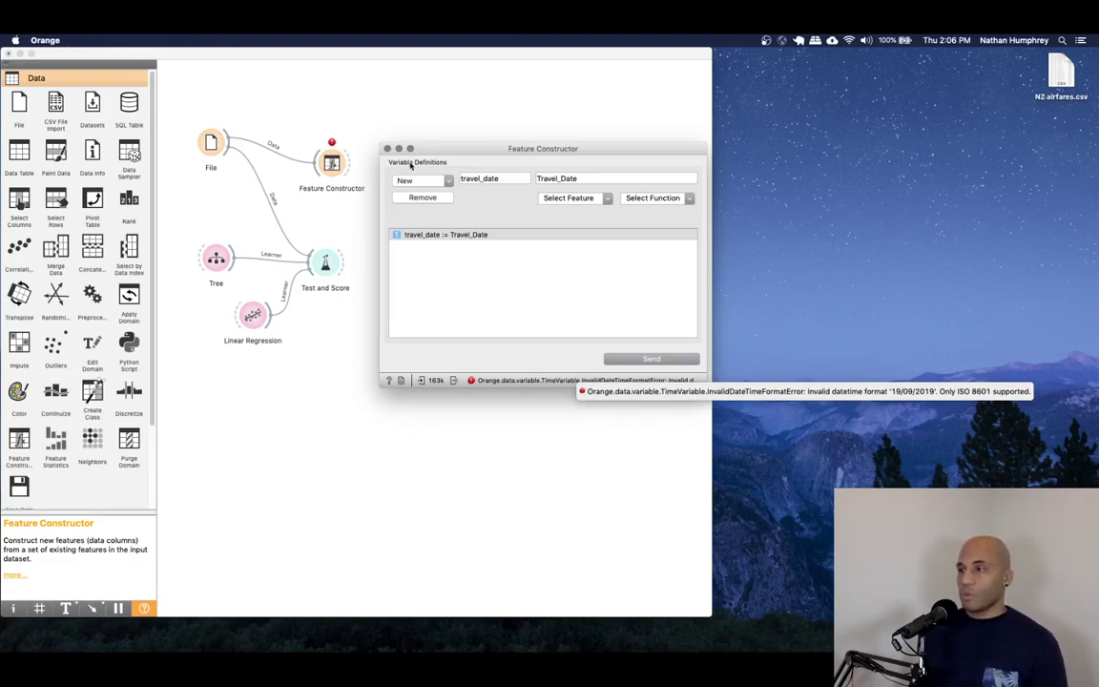
left_click(388, 149)
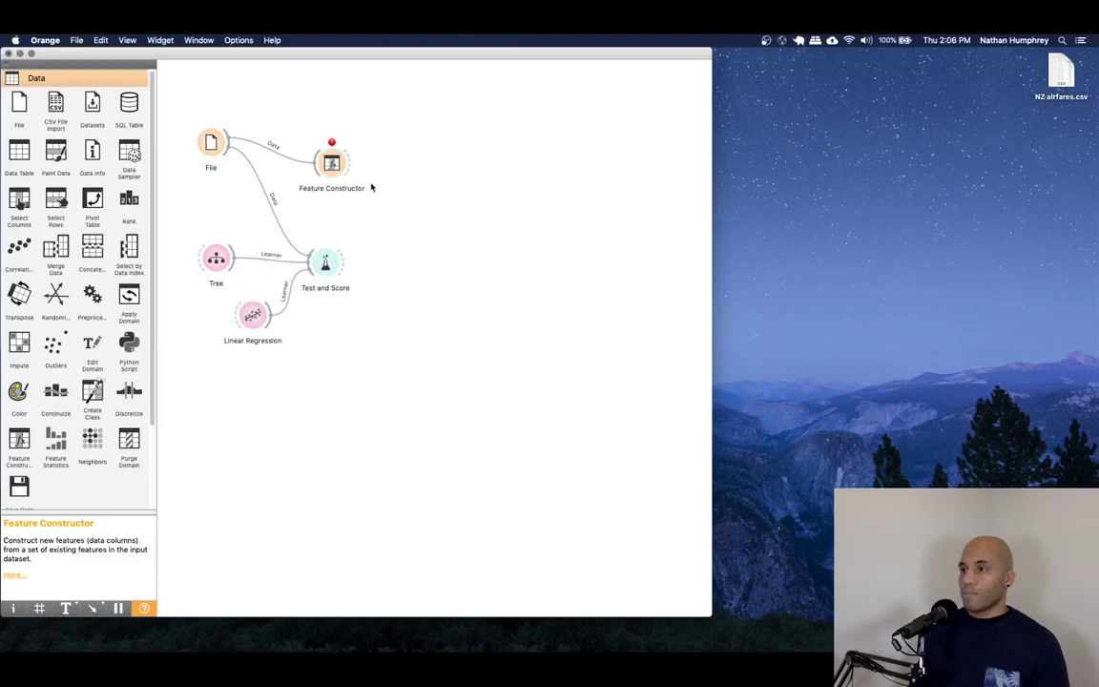
key("Delete")
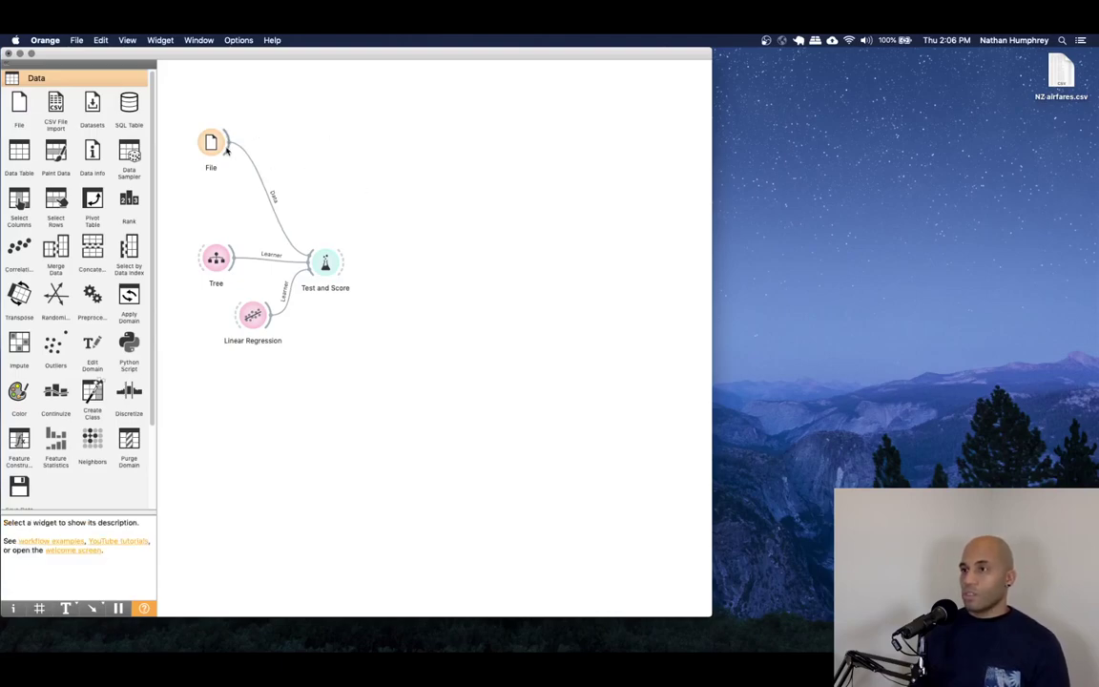
left_click_drag(209, 141, 211, 185)
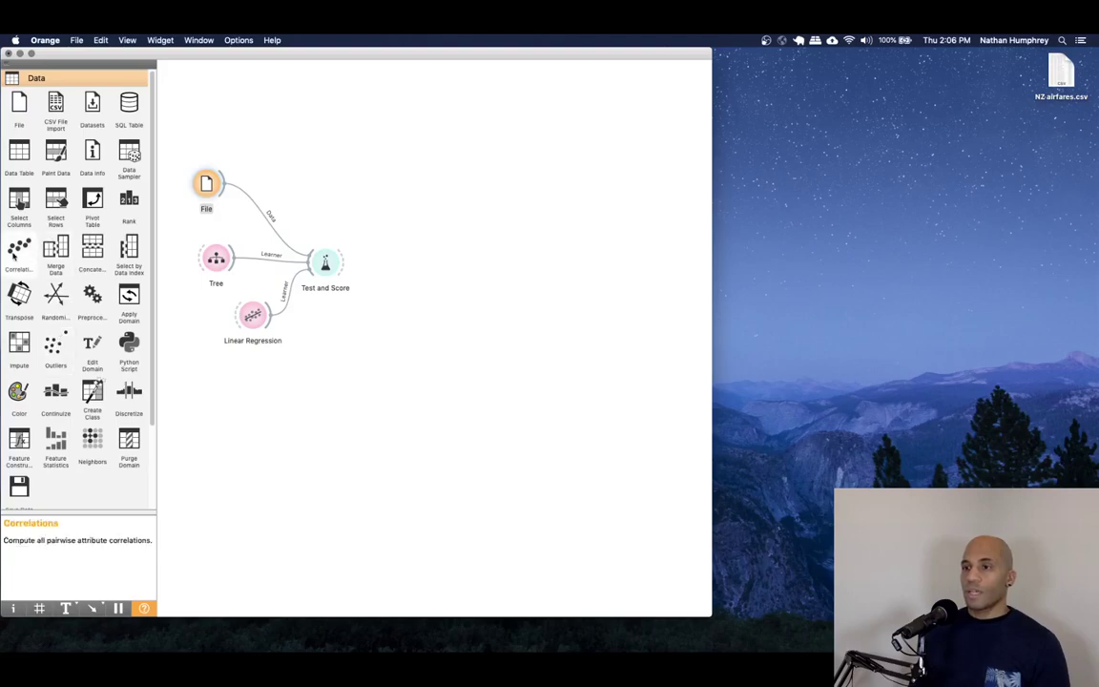
left_click_drag(19, 248, 272, 136)
mouse_move(221, 183)
left_mouse_down()
mouse_move(272, 138)
mouse_move(306, 143)
left_mouse_up()
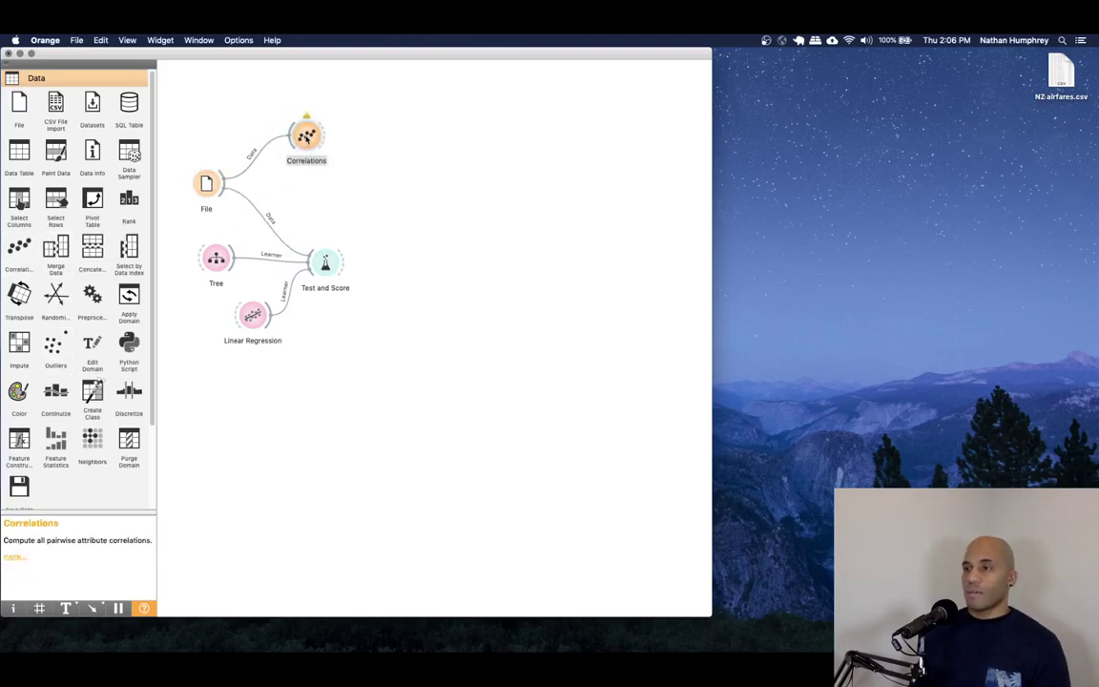
double_click(286, 130)
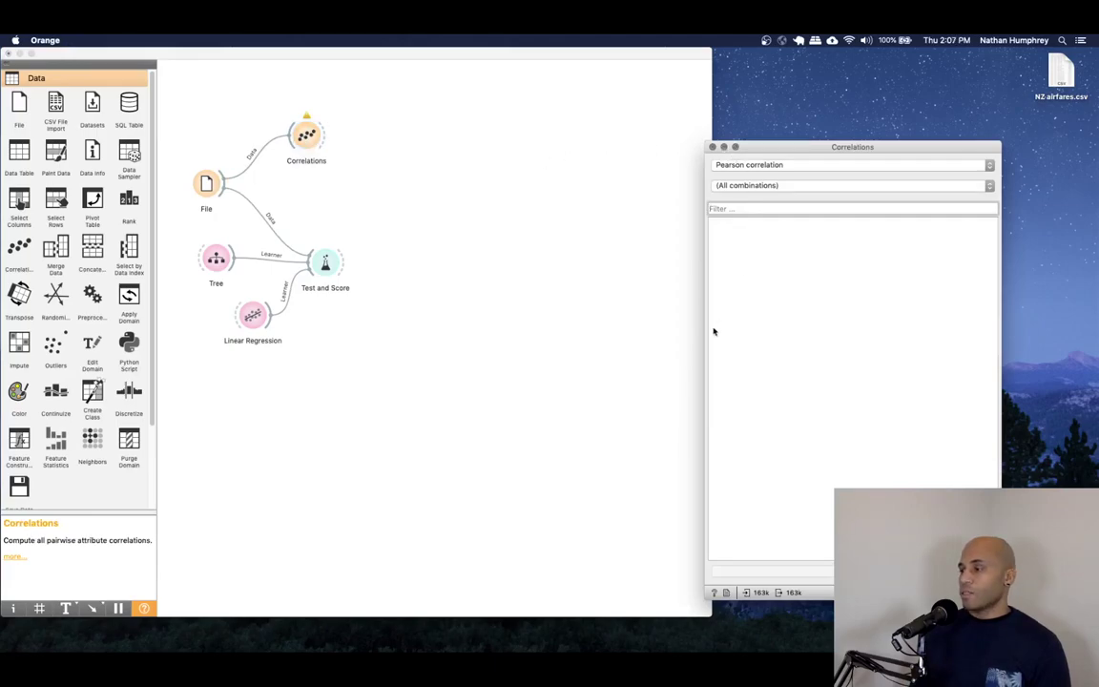
left_click_drag(857, 148, 785, 56)
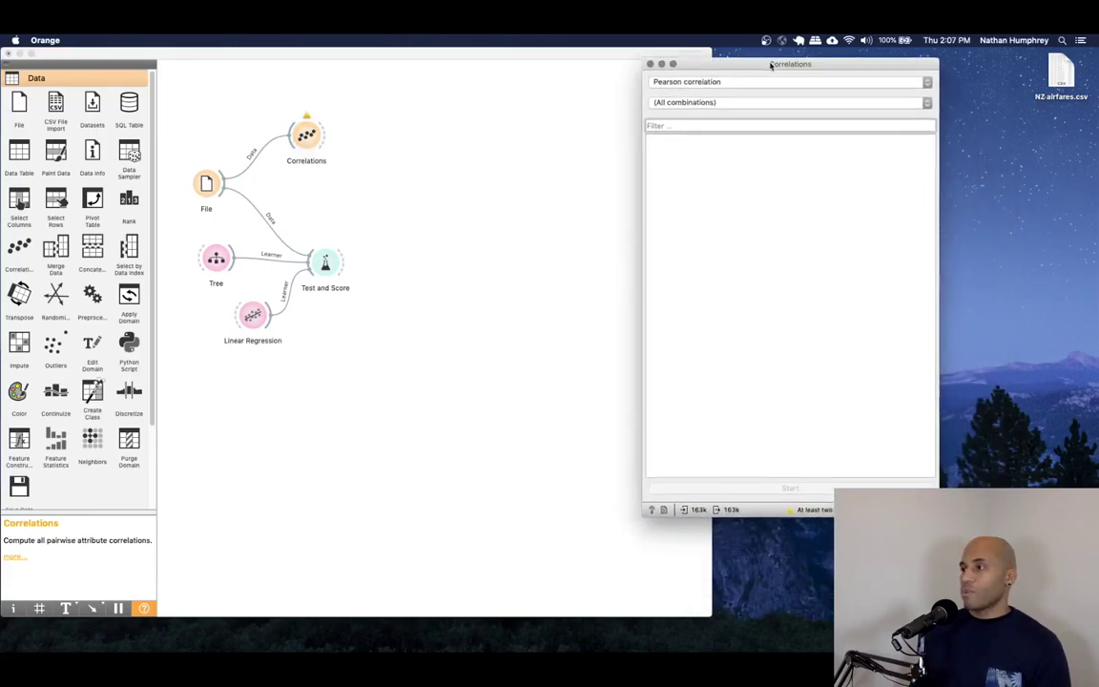
left_click_drag(803, 508, 814, 345)
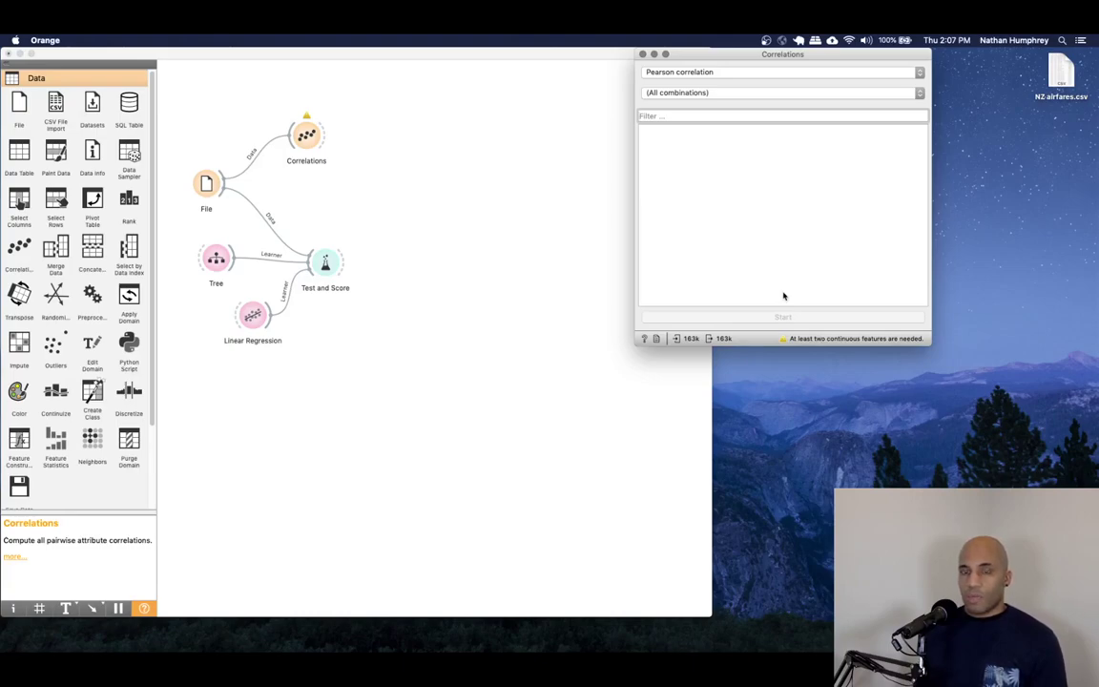
left_click(642, 55)
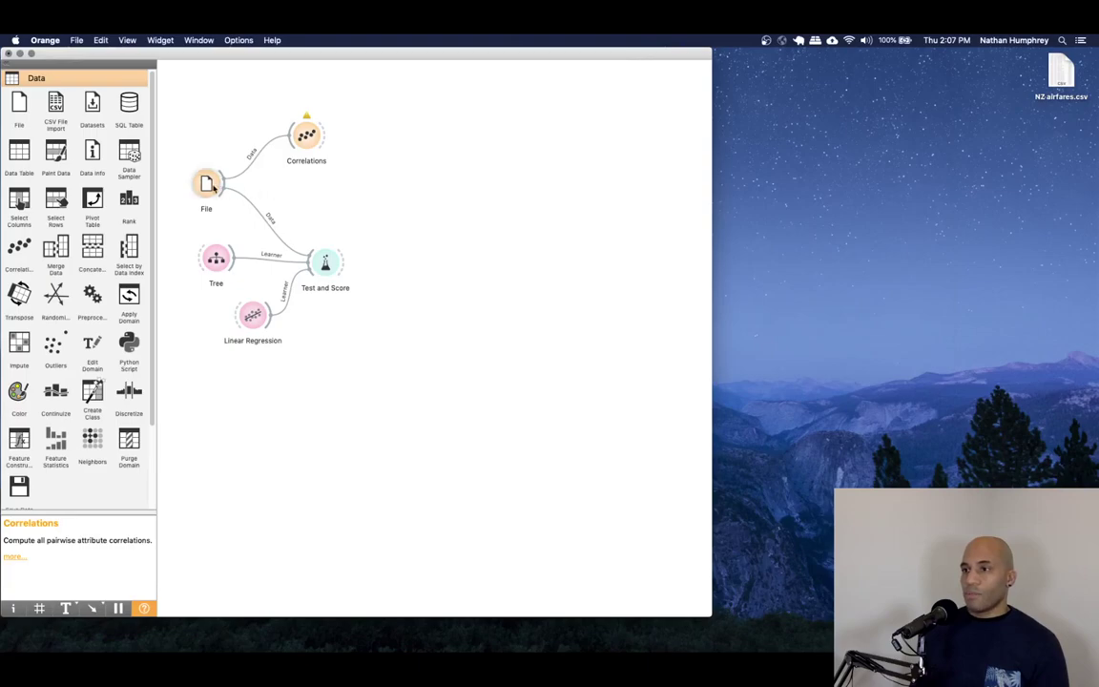
Inspect the File airfare columns, then add a Data Table node linked to File's data.
double_click(206, 182)
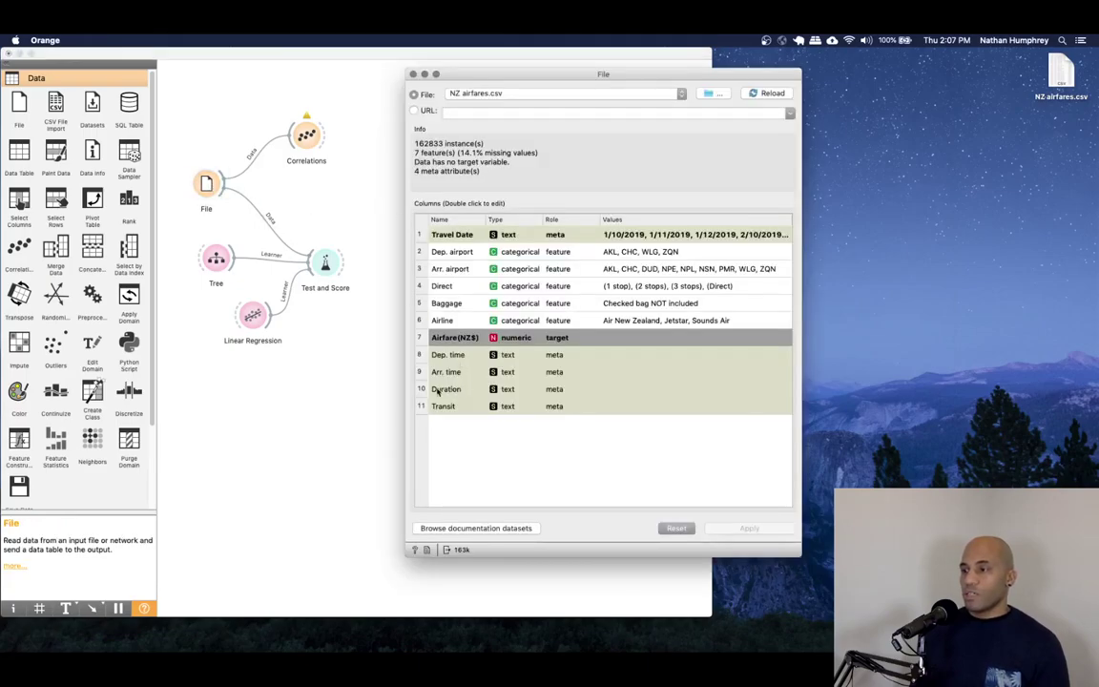
left_click(412, 73)
left_click_drag(17, 149, 359, 95)
left_click_drag(307, 136, 319, 177)
mouse_move(222, 186)
left_mouse_down()
mouse_move(343, 97)
mouse_move(278, 98)
mouse_move(289, 113)
left_mouse_up()
Browse the airfare rows in the Data Table window.
double_click(296, 112)
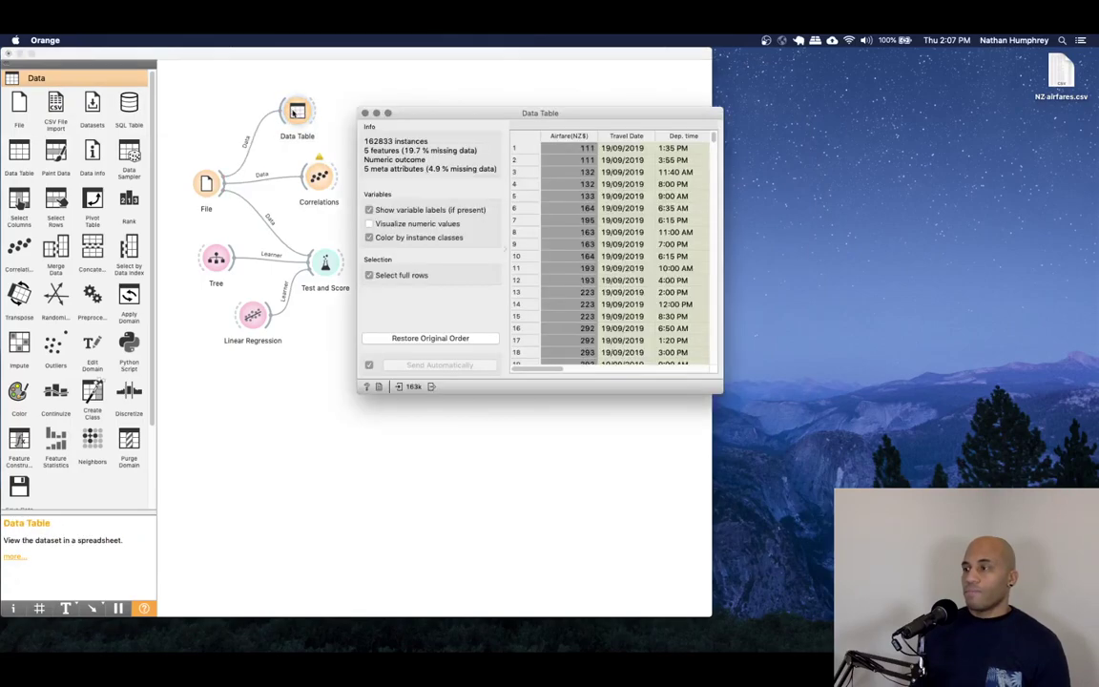
left_click_drag(528, 369, 597, 376)
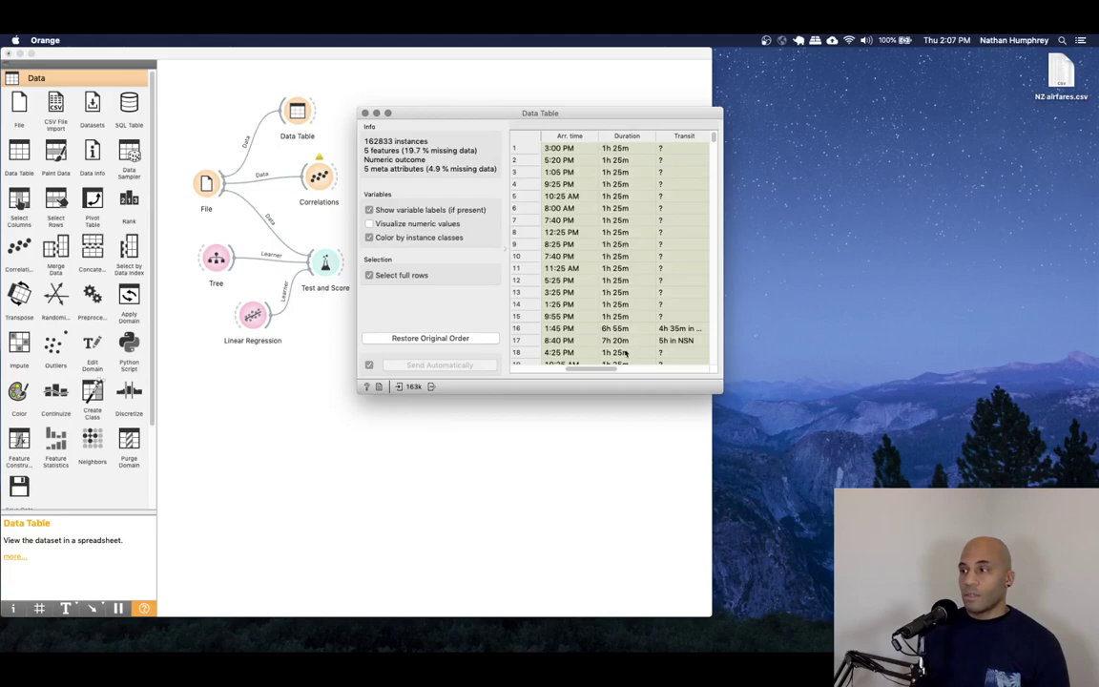
left_click_drag(576, 370, 542, 330)
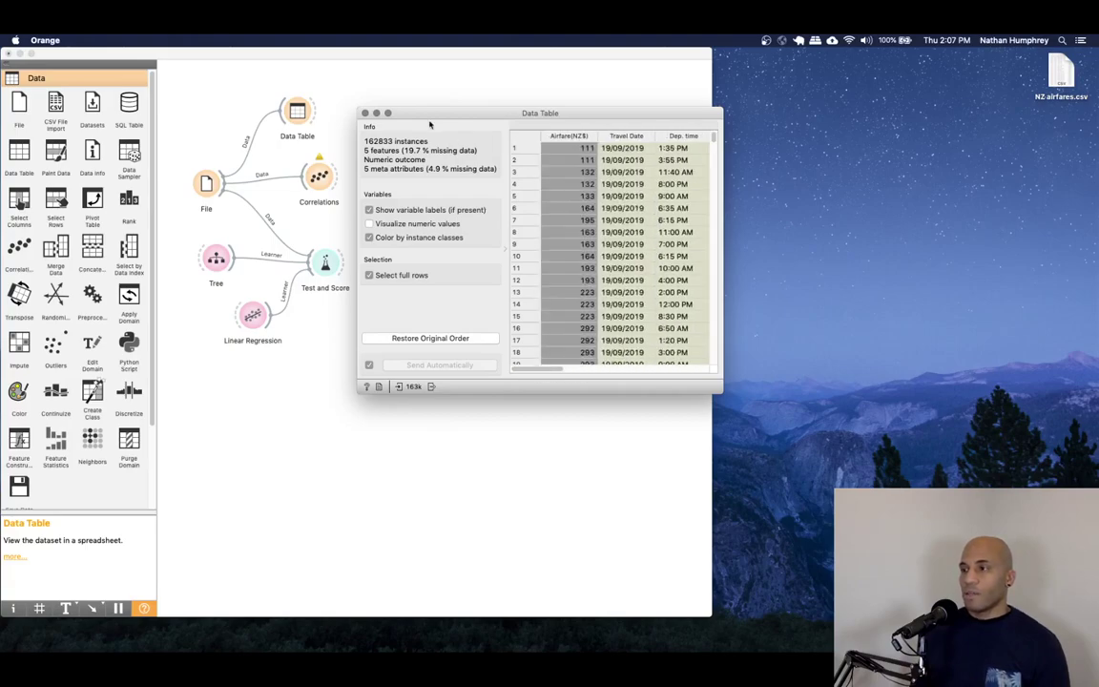
left_click(365, 113)
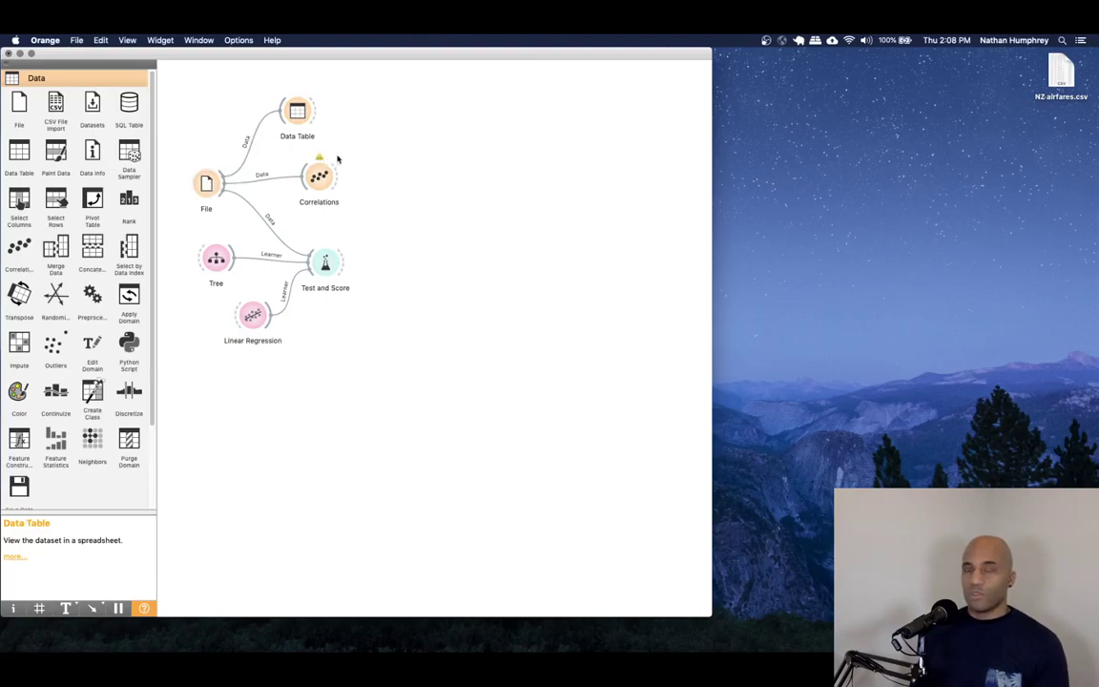
Delete the Data Table and Correlations nodes from the canvas.
left_click(303, 109)
key("Delete")
left_click(319, 173)
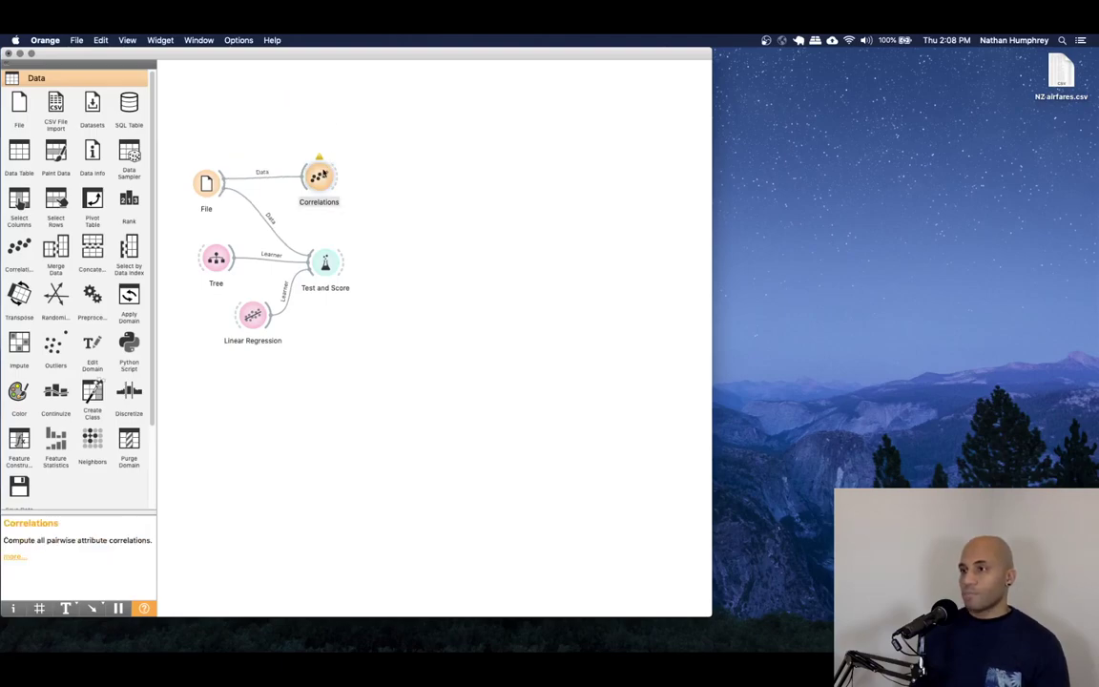
key("Delete")
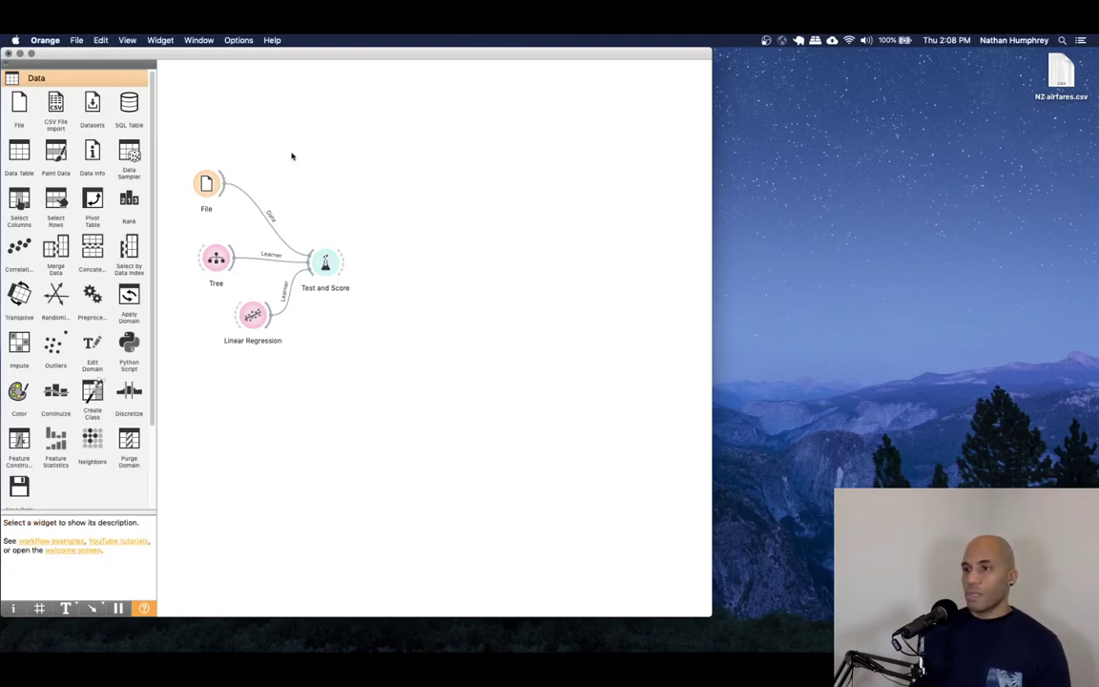
Shift File and Linear Regression down and reopen Test and Score to compare models.
left_click_drag(206, 184, 205, 195)
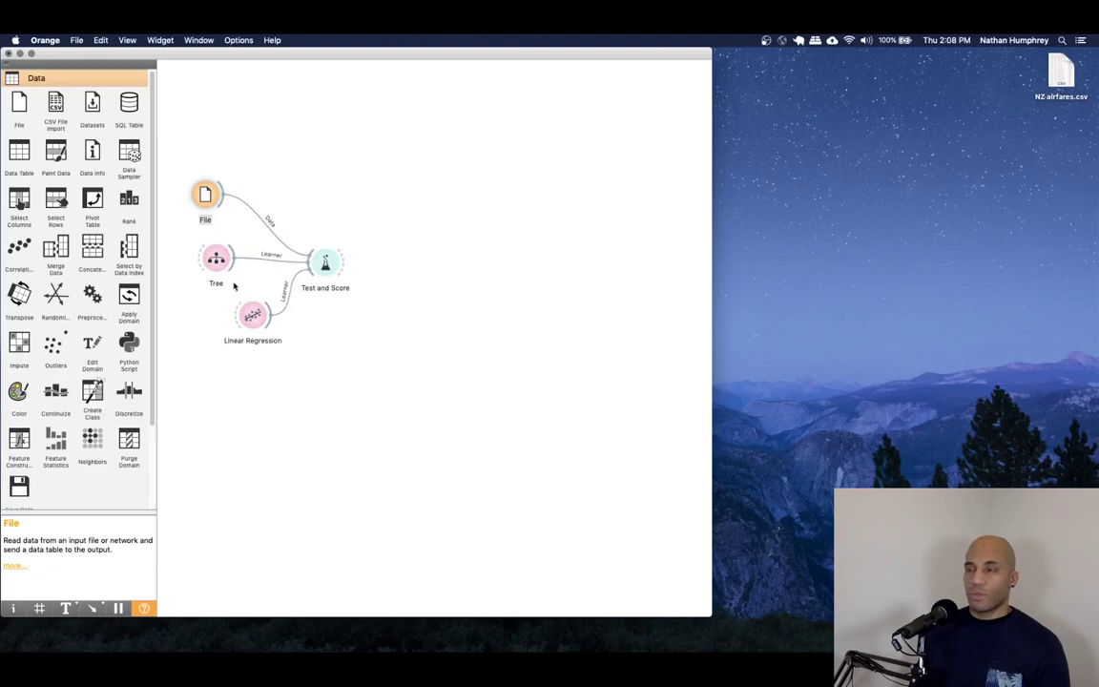
left_click_drag(235, 315, 238, 331)
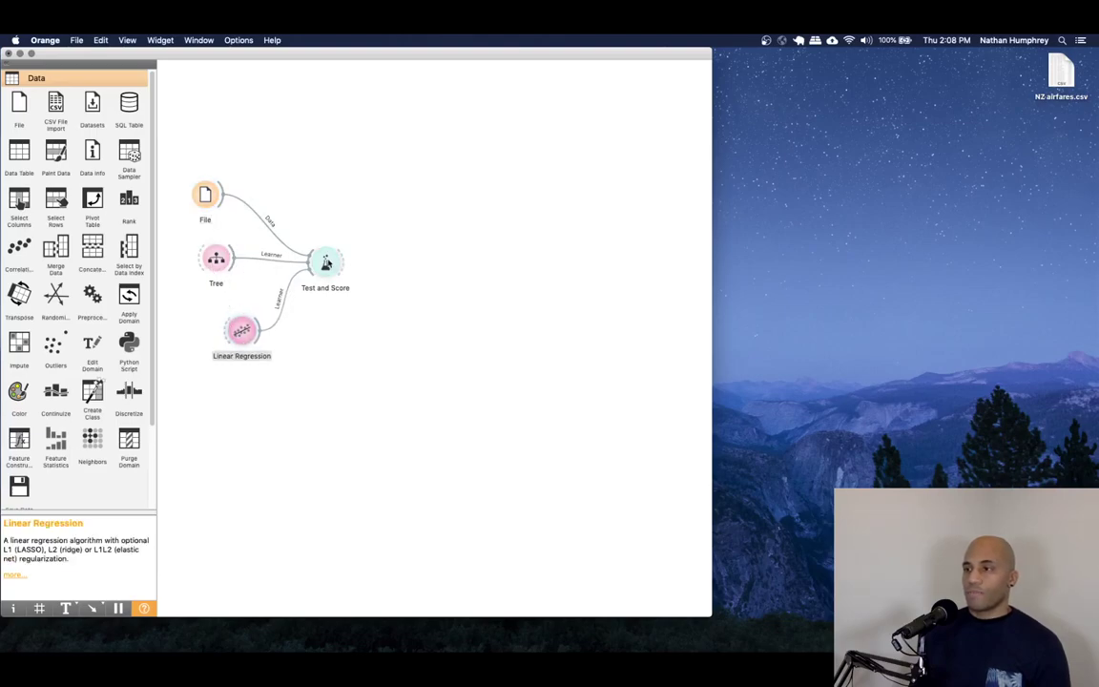
double_click(327, 263)
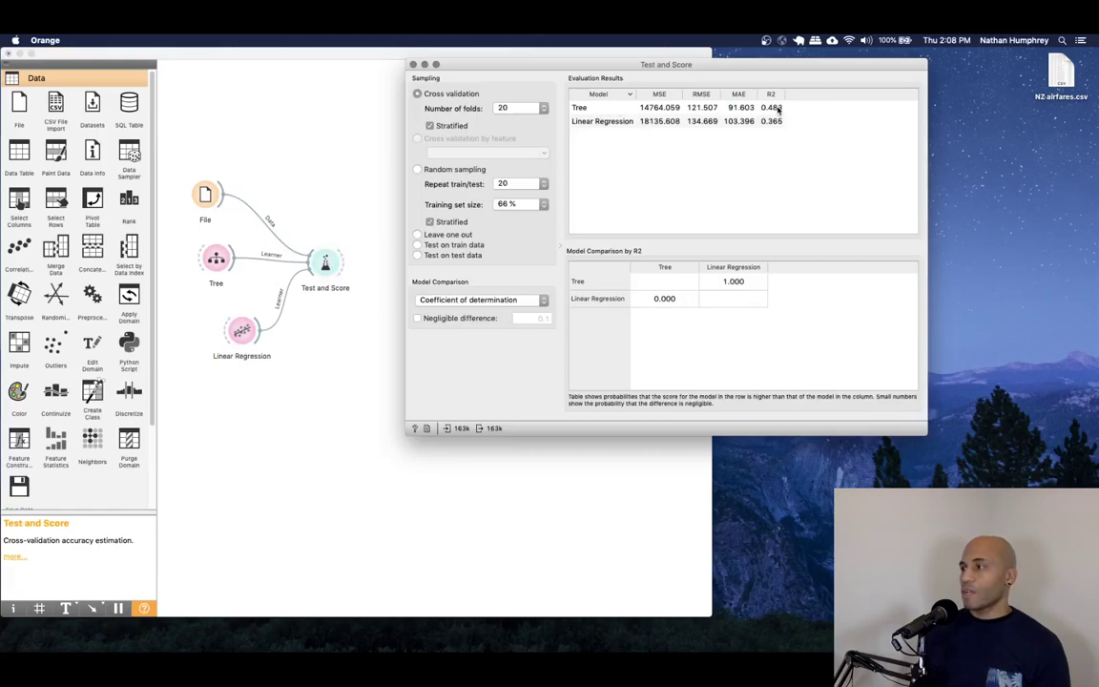
Duplicate the Tree node as Tree (1) at the canvas top, fed by File's data.
left_click(413, 64)
right_click(217, 257)
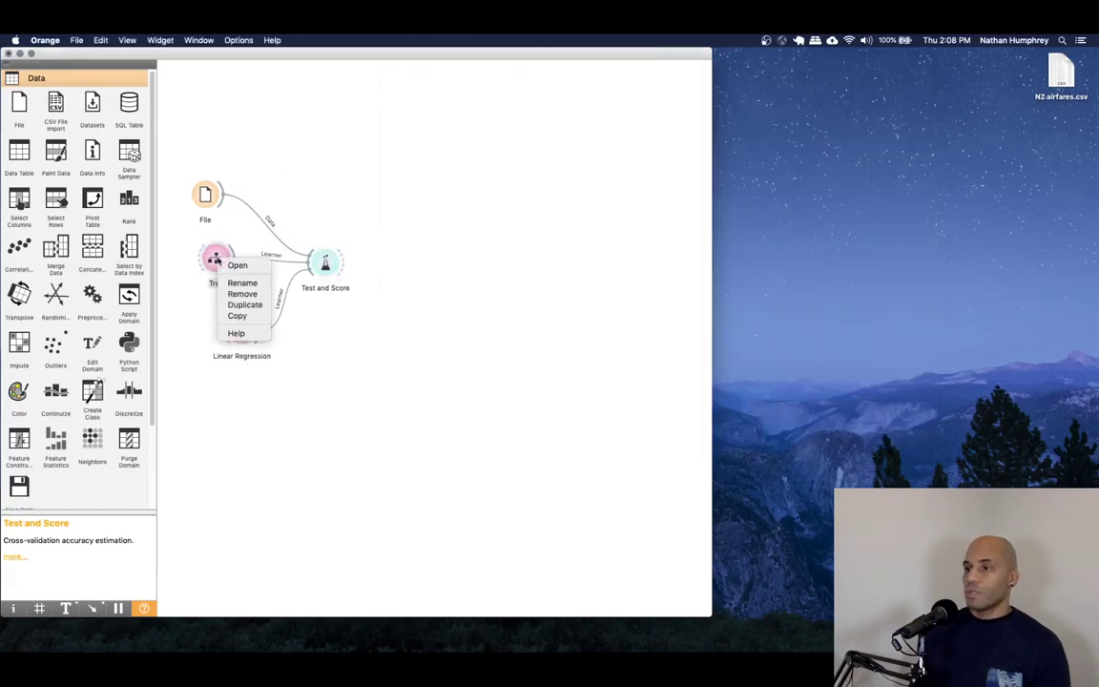
left_click(246, 306)
left_click_drag(258, 312, 374, 124)
mouse_move(222, 191)
left_mouse_down()
mouse_move(345, 139)
mouse_move(323, 183)
left_mouse_up()
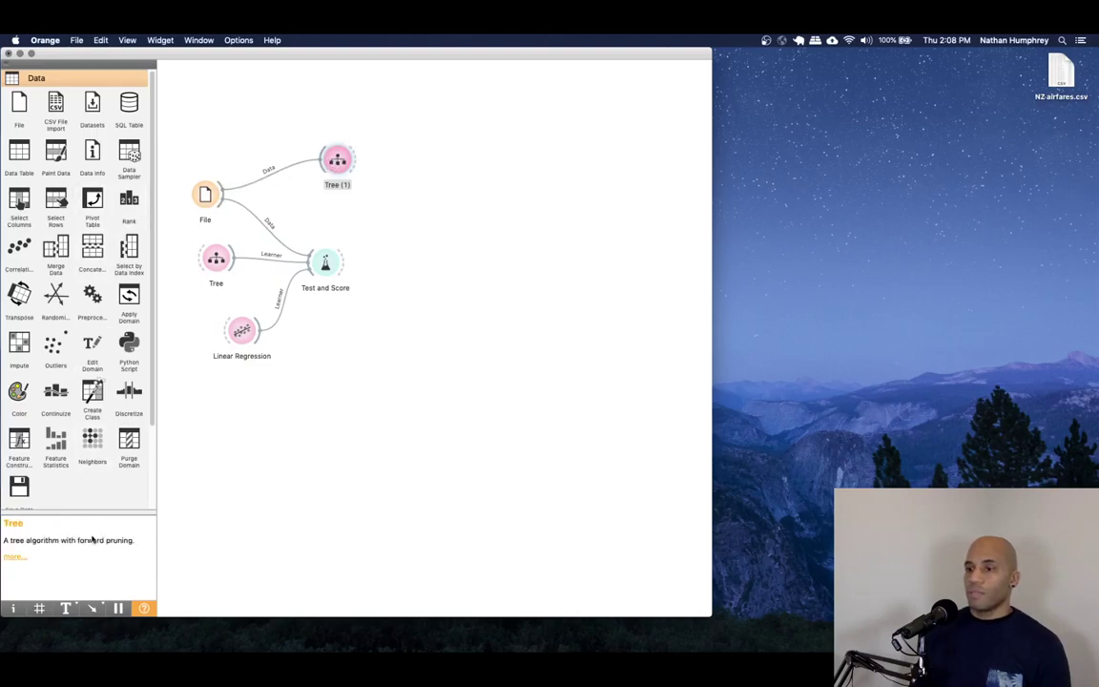
Add a Predictions node from Evaluate receiving Tree (1)'s model.
scroll(104, 385, "down", 3)
left_click(44, 467)
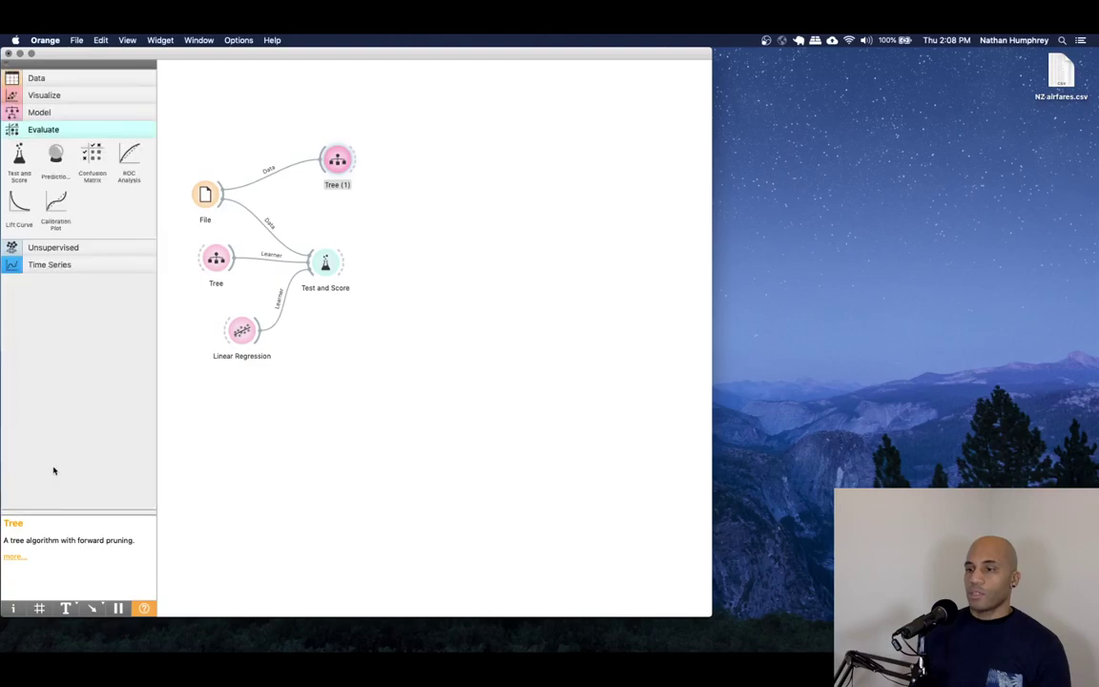
left_click_drag(64, 169, 432, 167)
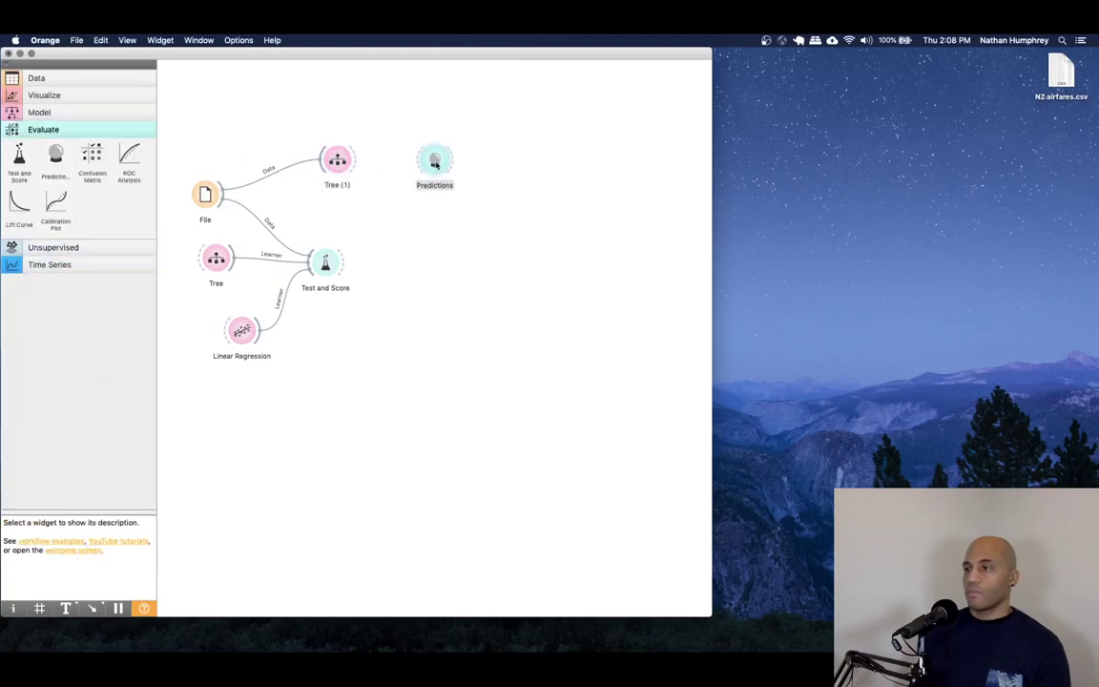
left_click_drag(360, 159, 434, 164)
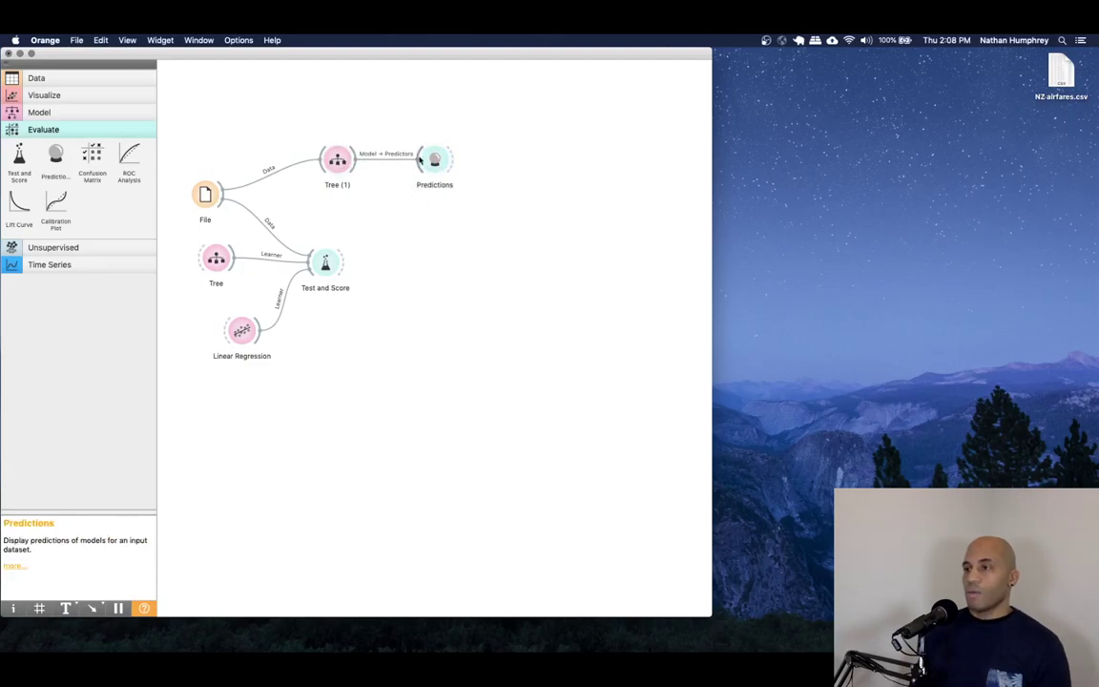
left_click(437, 161)
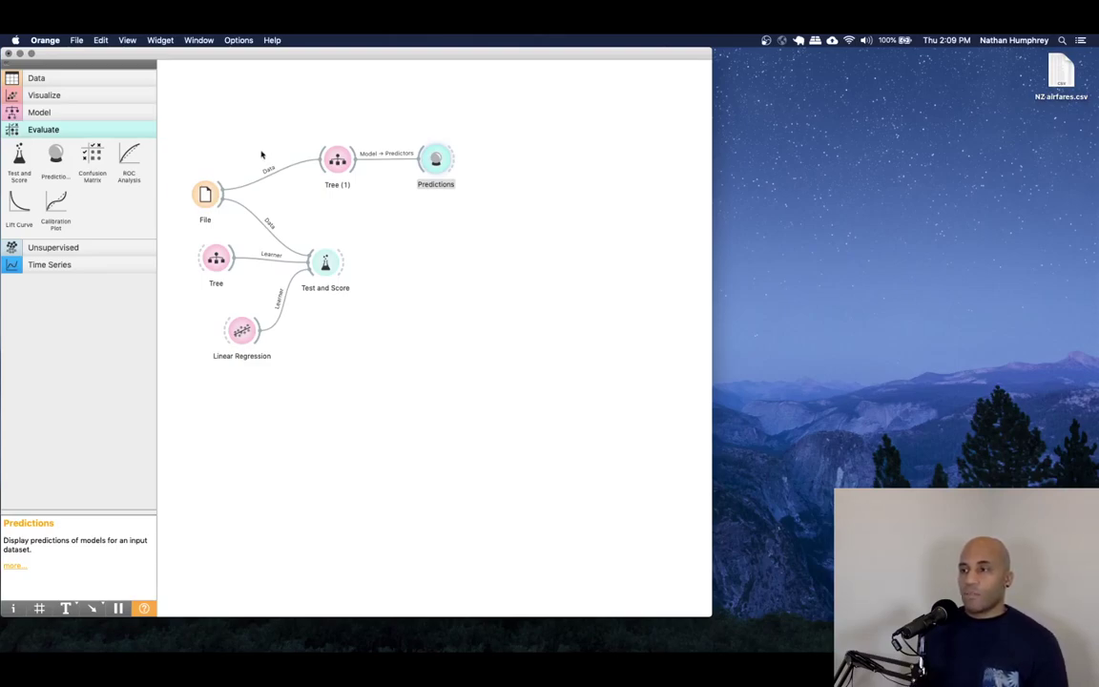
Feed File's data into Predictions and tidy the Tree (1) and Predictions positions.
left_click_drag(336, 163, 318, 158)
left_click_drag(439, 162, 437, 159)
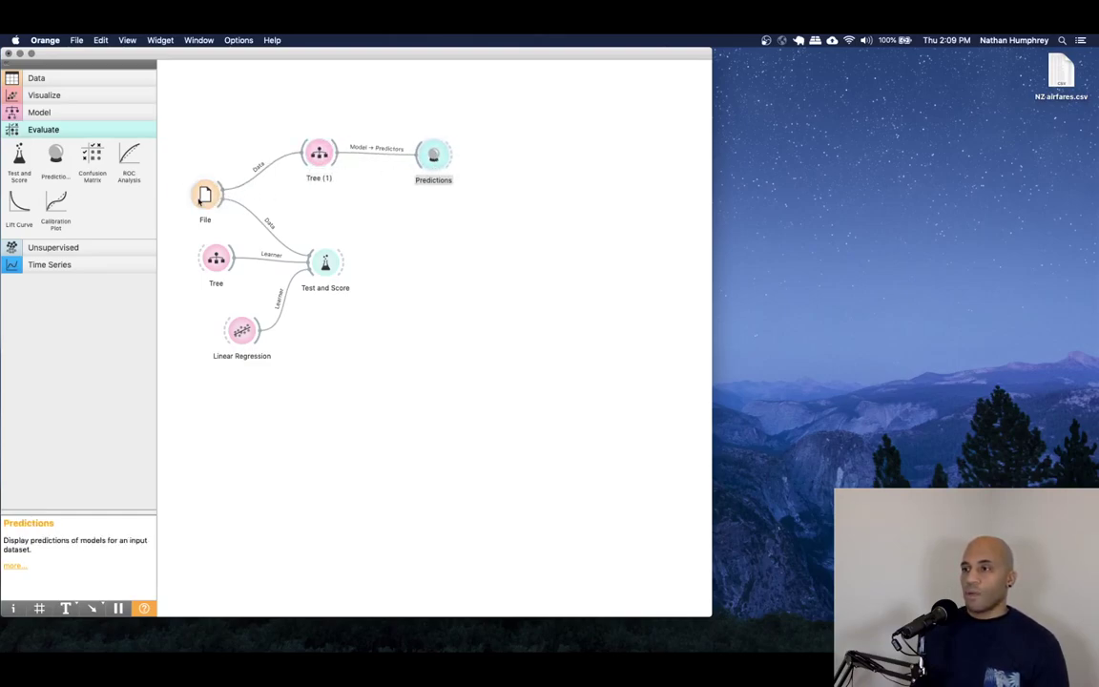
left_click_drag(225, 198, 432, 160)
left_click_drag(315, 152, 301, 143)
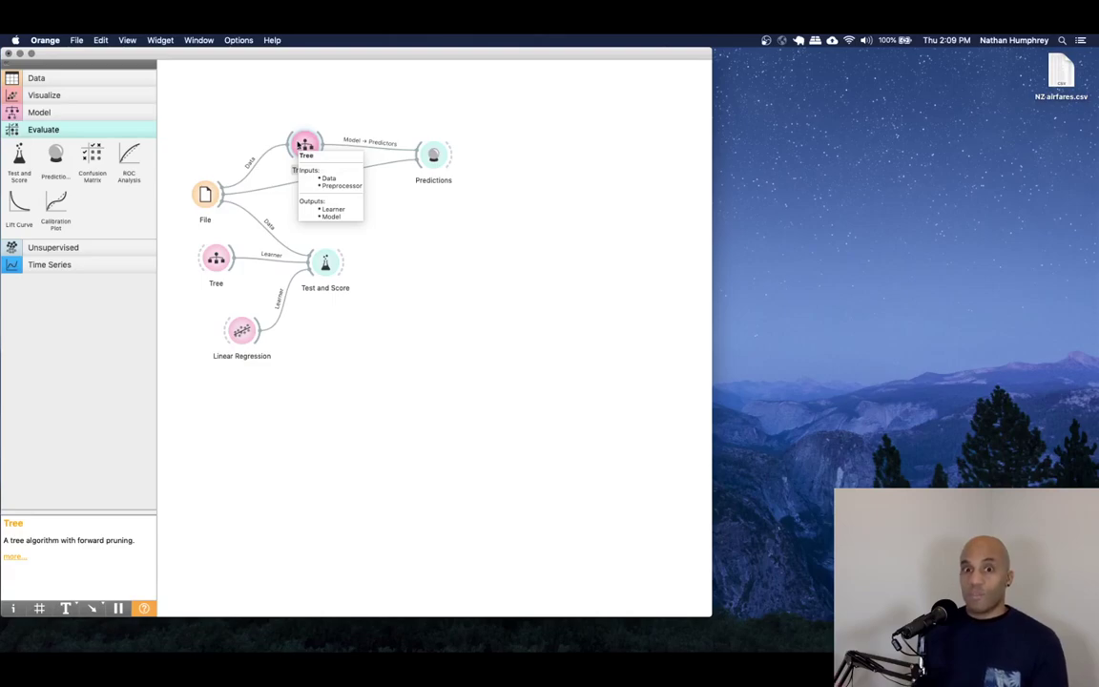
left_click_drag(433, 155, 431, 179)
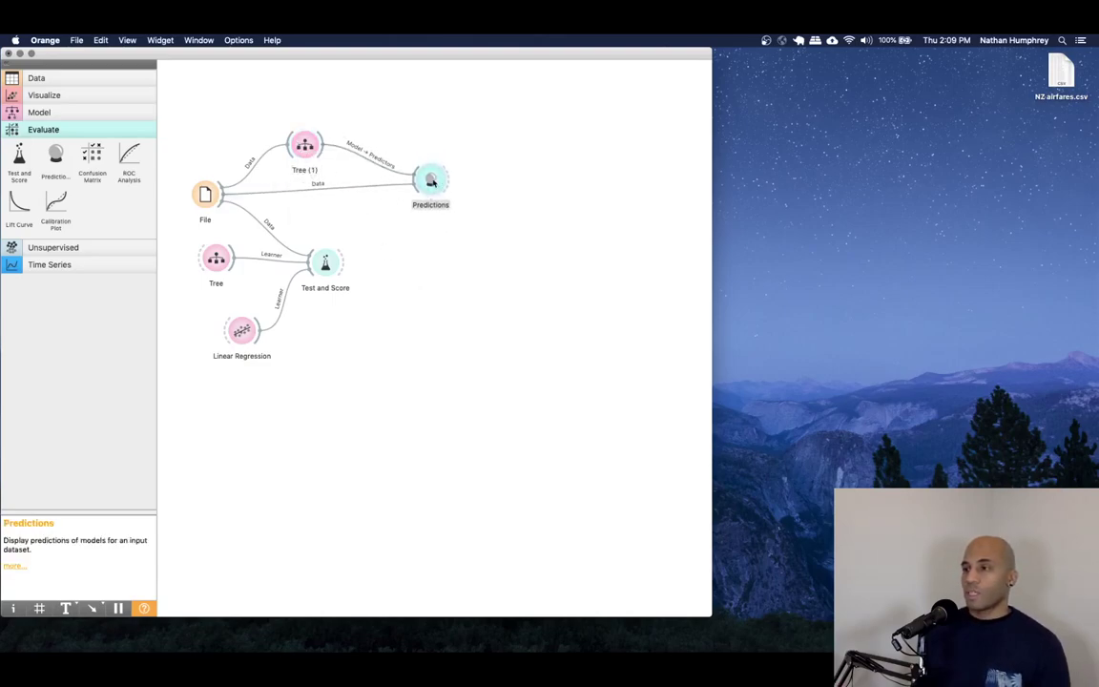
double_click(432, 181)
left_click_drag(689, 201, 526, 89)
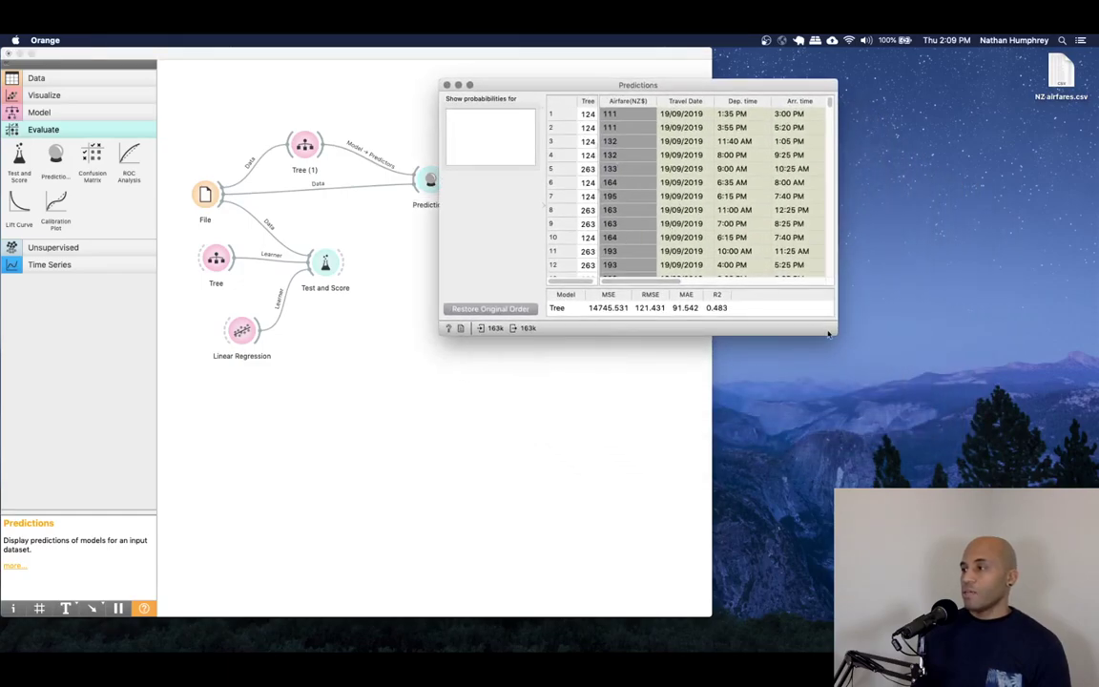
left_click_drag(839, 349, 843, 449)
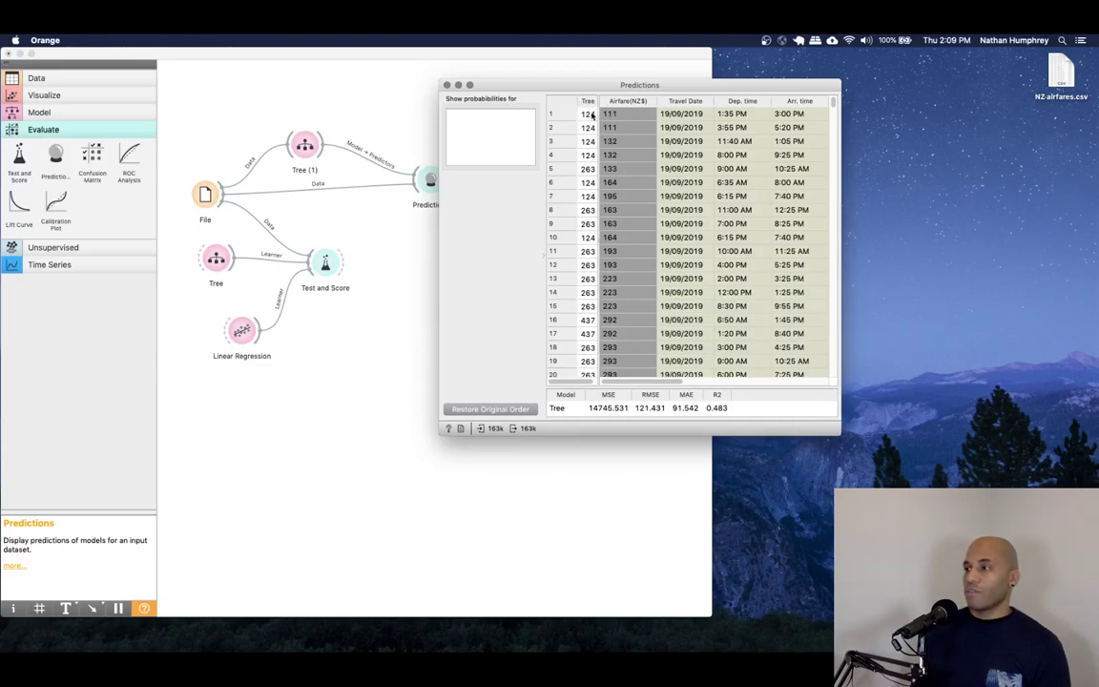
left_click_drag(494, 85, 523, 70)
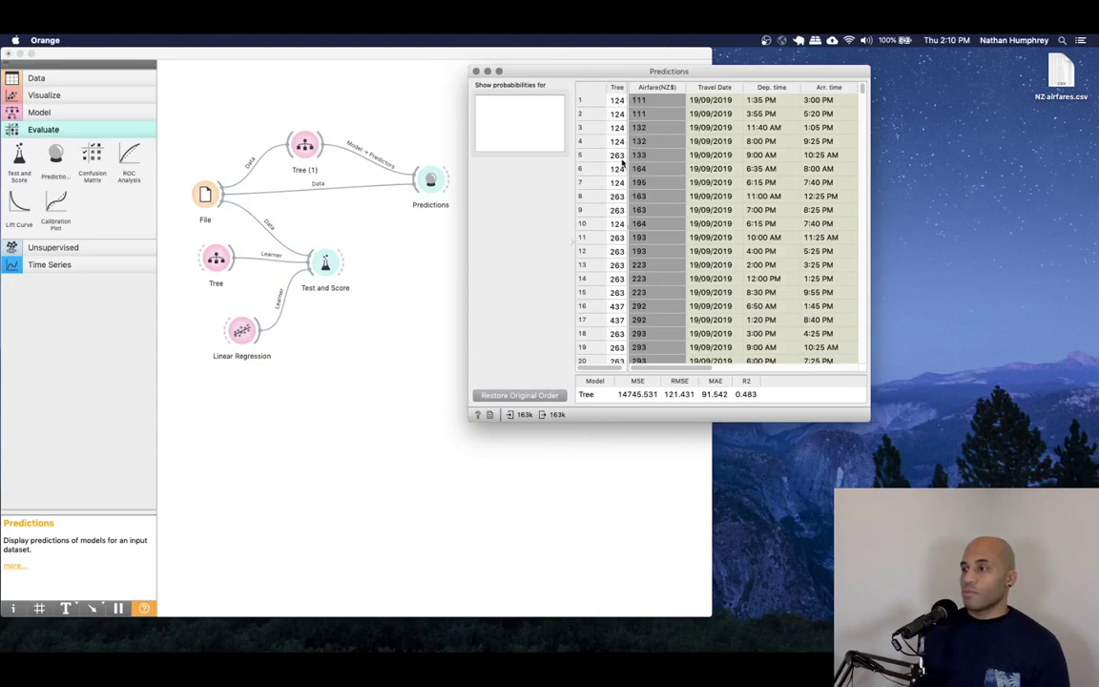
left_click(475, 70)
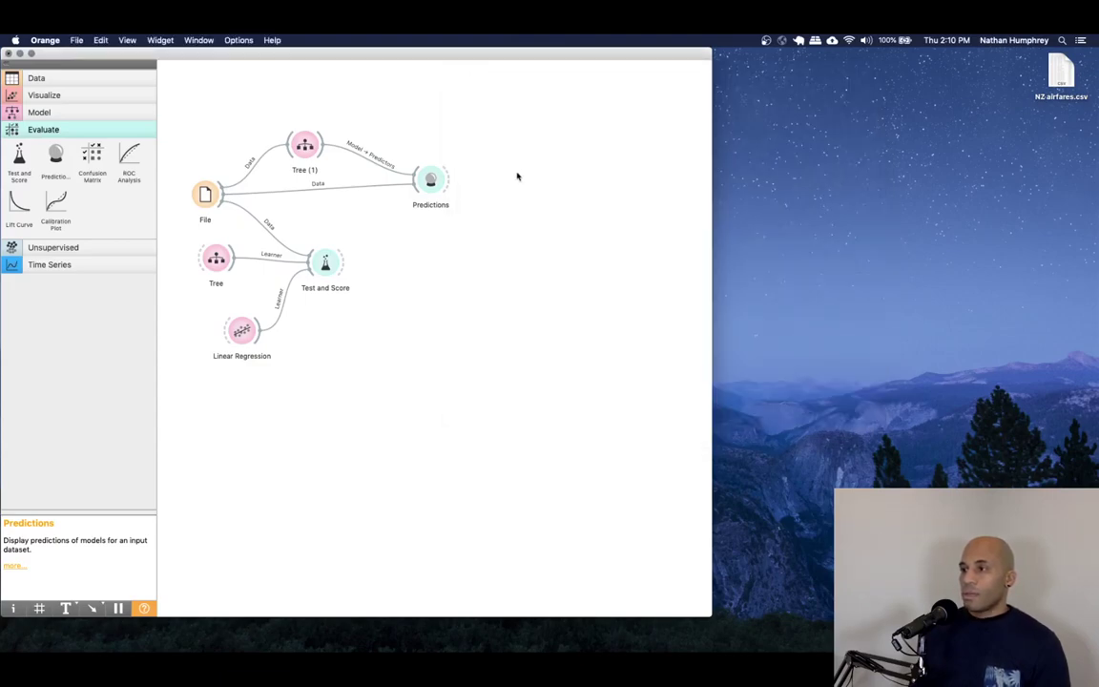